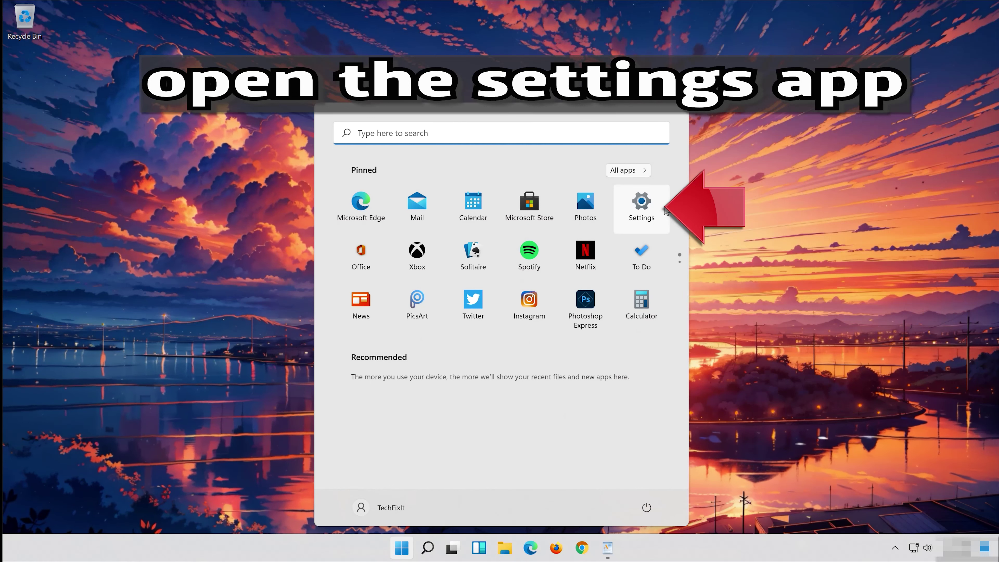
# Step: Run the Windows Update troubleshooter from the other troubleshooters in the Windows system settings, and close it once it completes
pyautogui.click(646, 200)
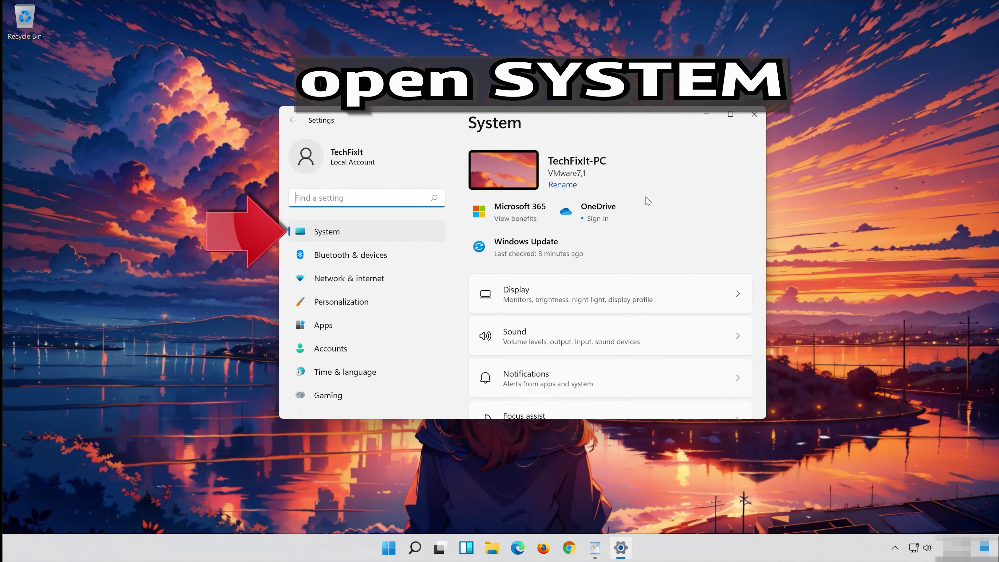
pyautogui.click(360, 232)
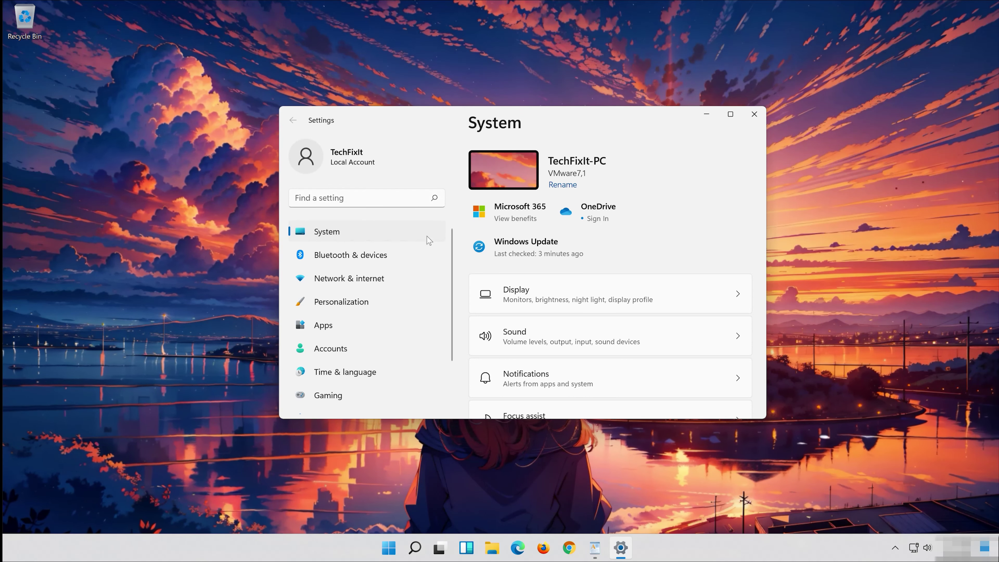
pyautogui.scroll(-10, 578, 322)
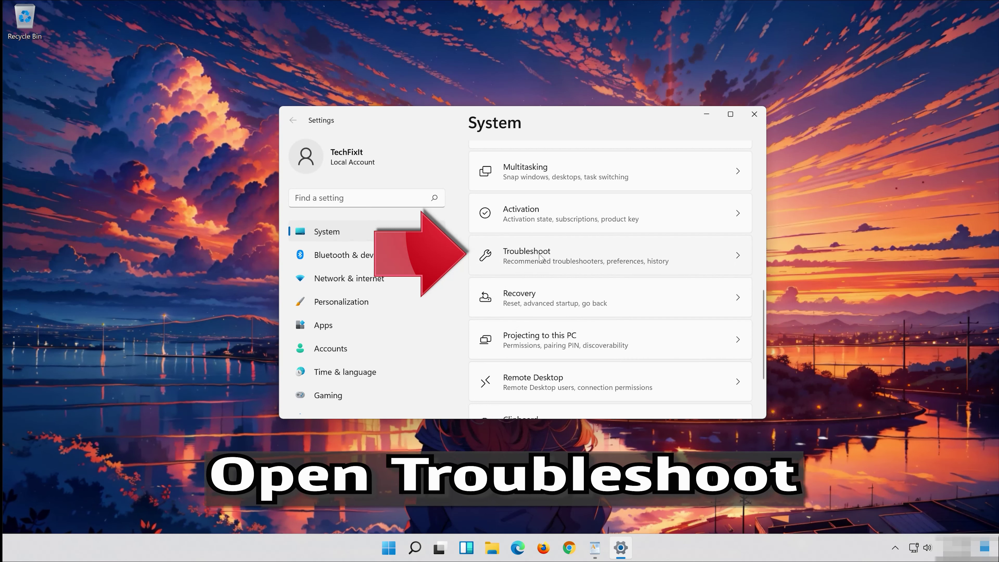
pyautogui.click(623, 266)
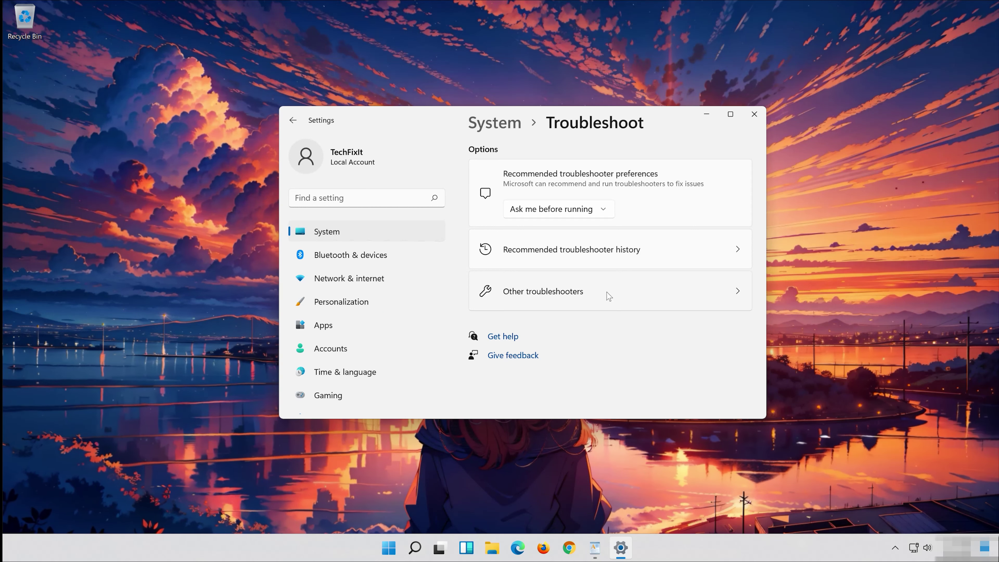
pyautogui.click(577, 304)
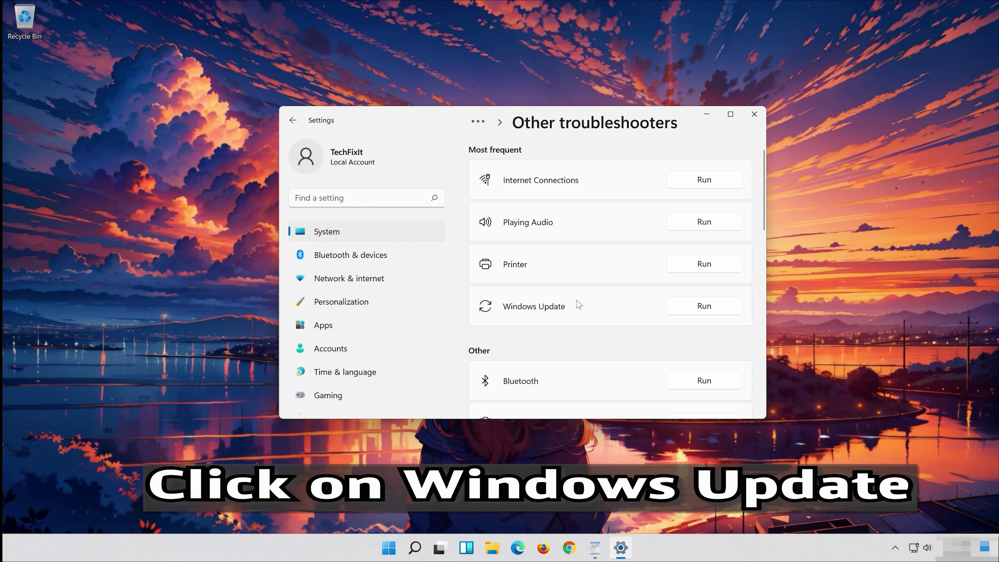
pyautogui.click(704, 306)
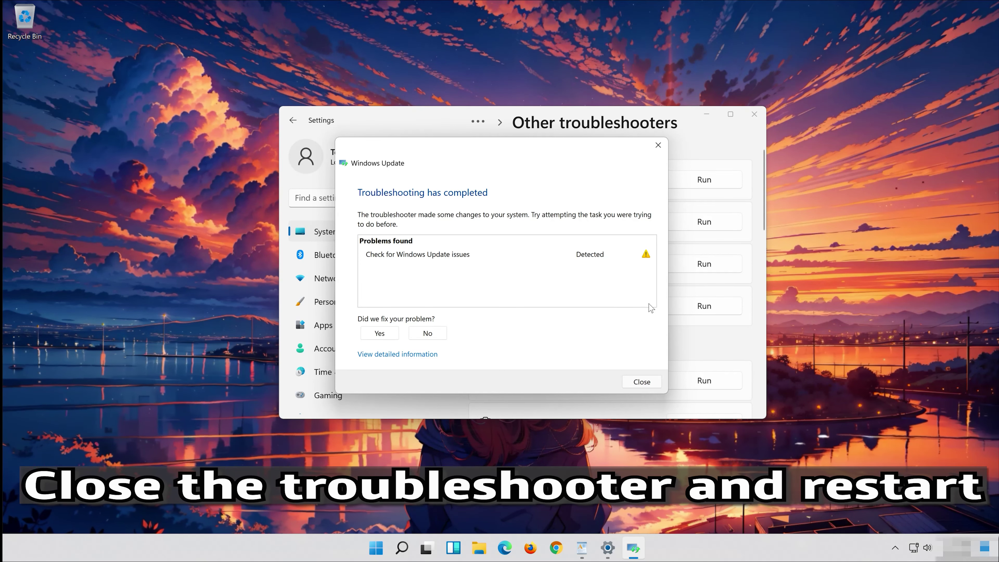
pyautogui.click(642, 382)
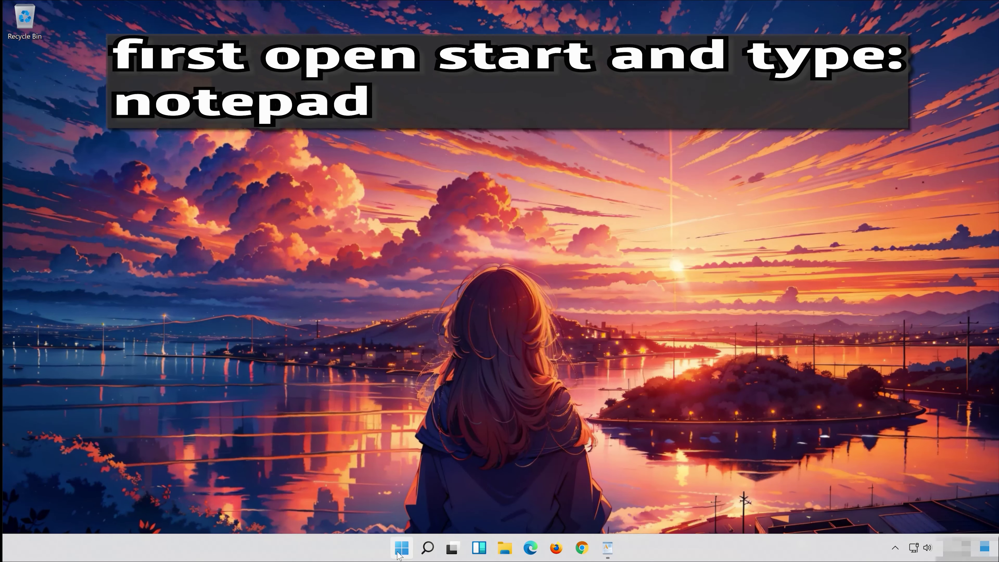
# Step: Search for notepad and open a blank Notepad document
pyautogui.click(401, 551)
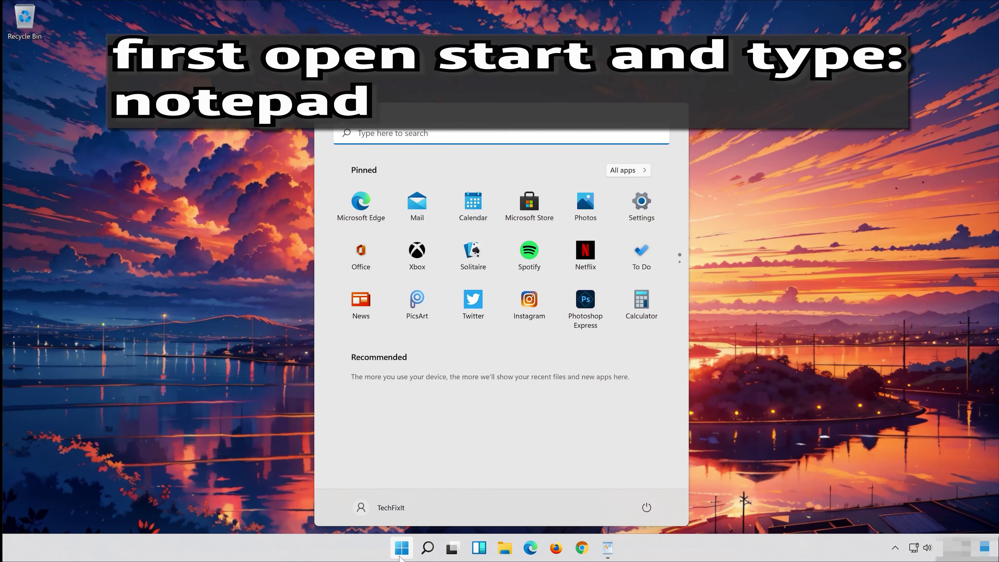
pyautogui.write('note')
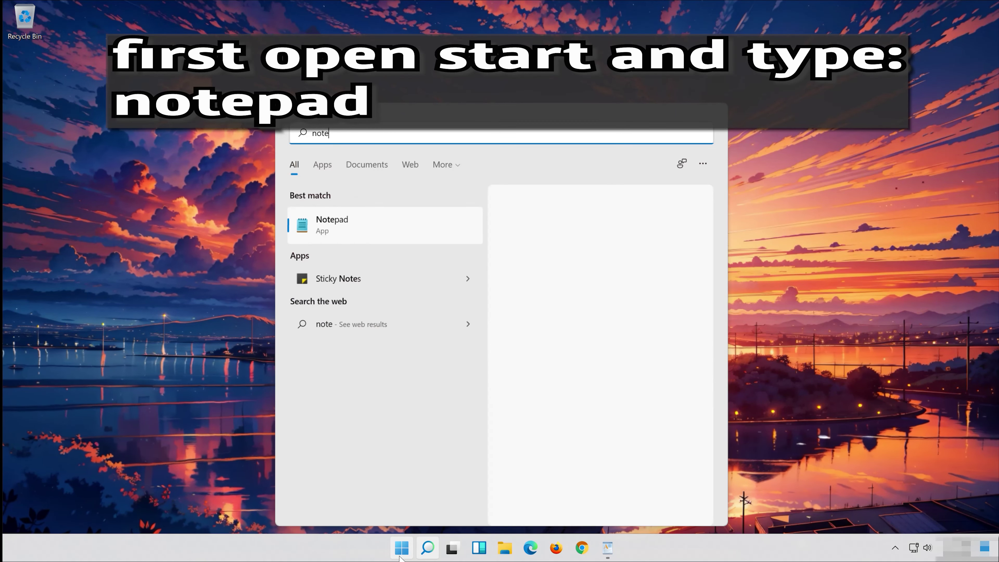
pyautogui.write('pad')
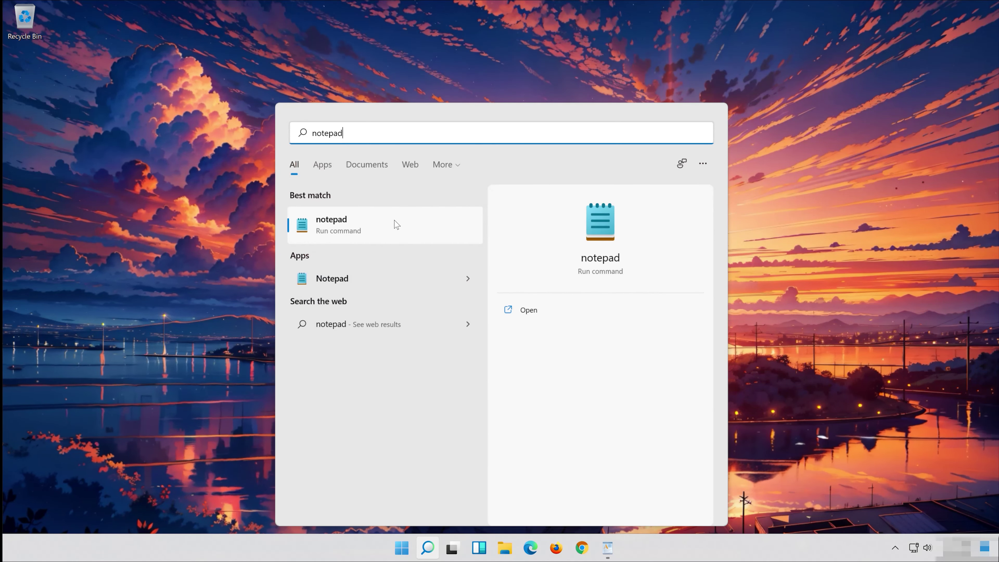
pyautogui.click(396, 224)
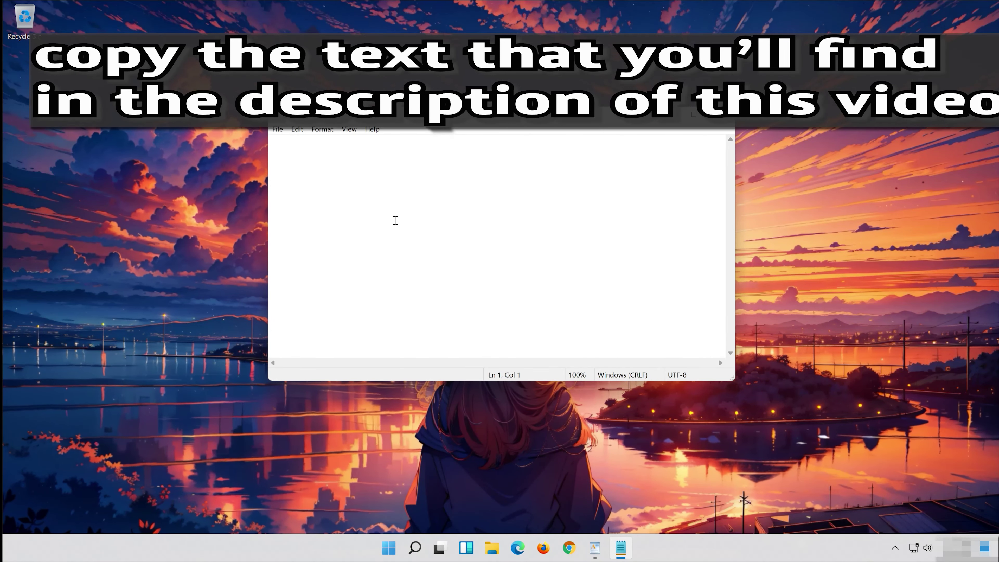
# Step: Switch to the open WordPad document, copy its whole list of repair commands, and minimize WordPad
pyautogui.click(597, 548)
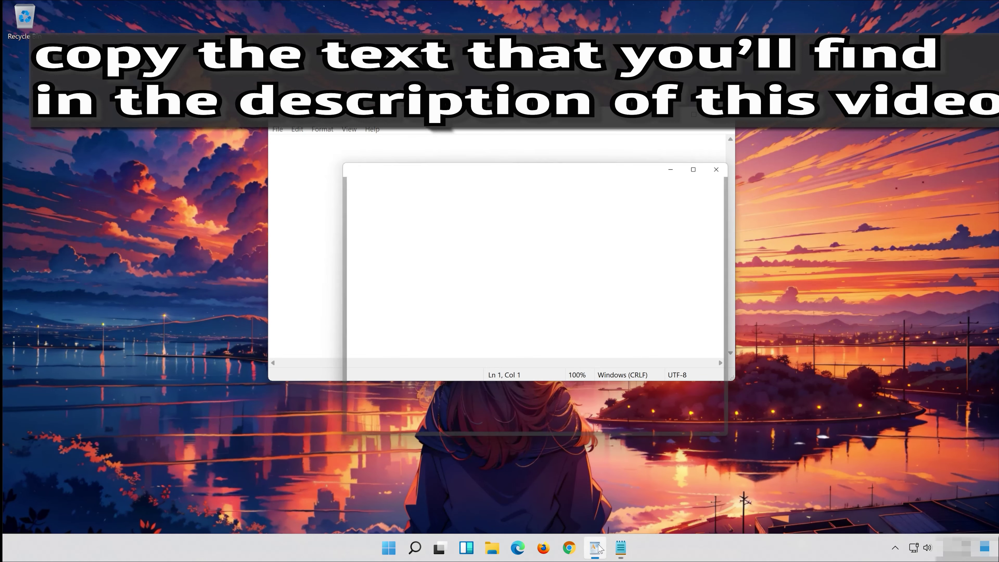
pyautogui.moveTo(352, 201); pyautogui.dragTo(433, 381)
pyautogui.scroll(-10, 472, 268)
pyautogui.rightClick(433, 381)
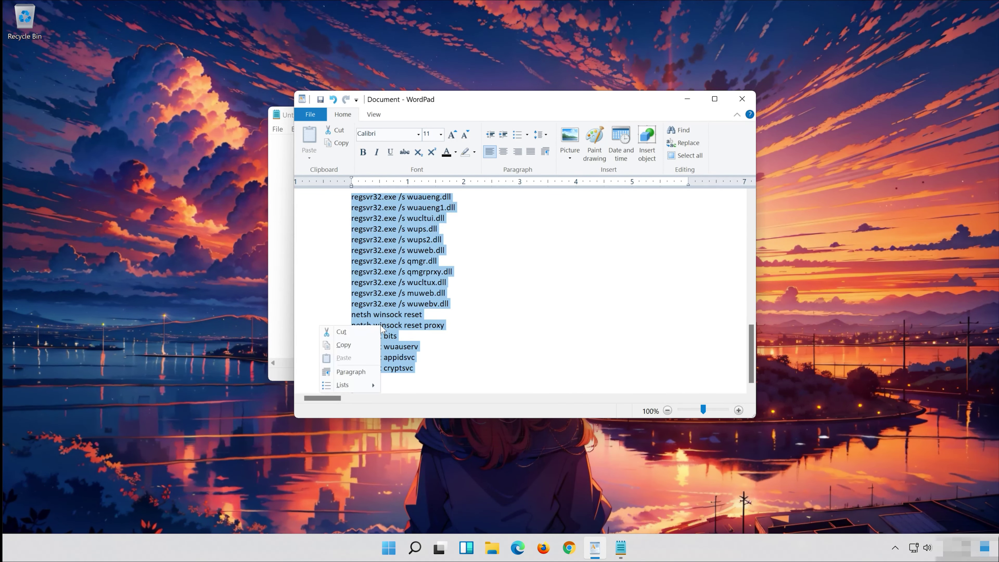
pyautogui.click(347, 344)
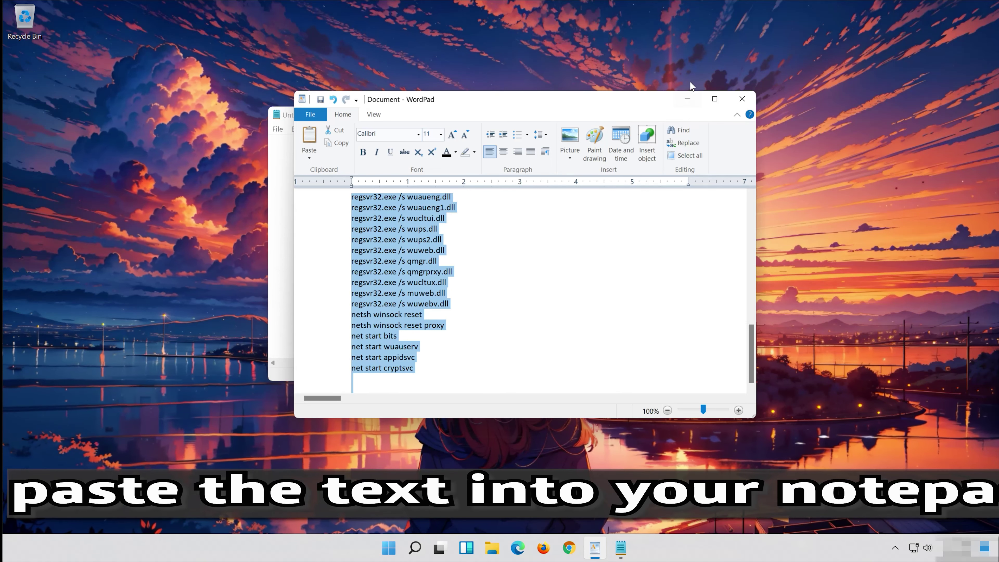
pyautogui.click(688, 99)
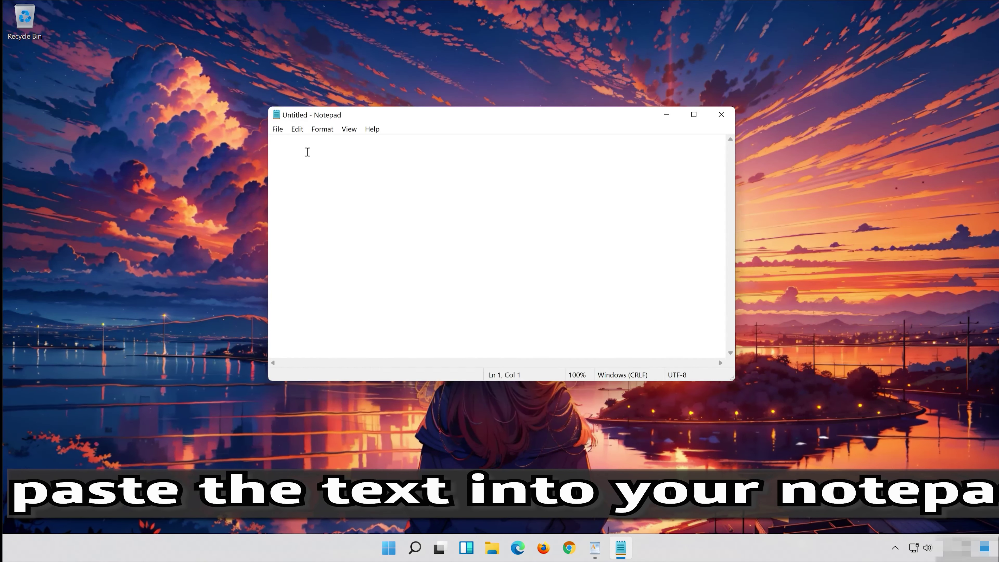
# Step: Paste the copied repair commands into the blank Notepad document
pyautogui.rightClick(306, 153)
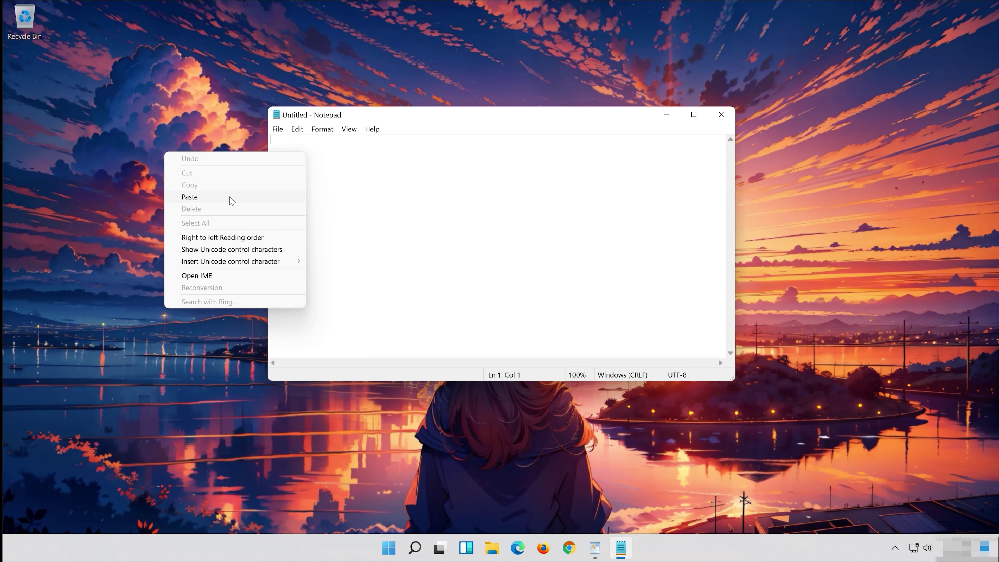
pyautogui.click(232, 200)
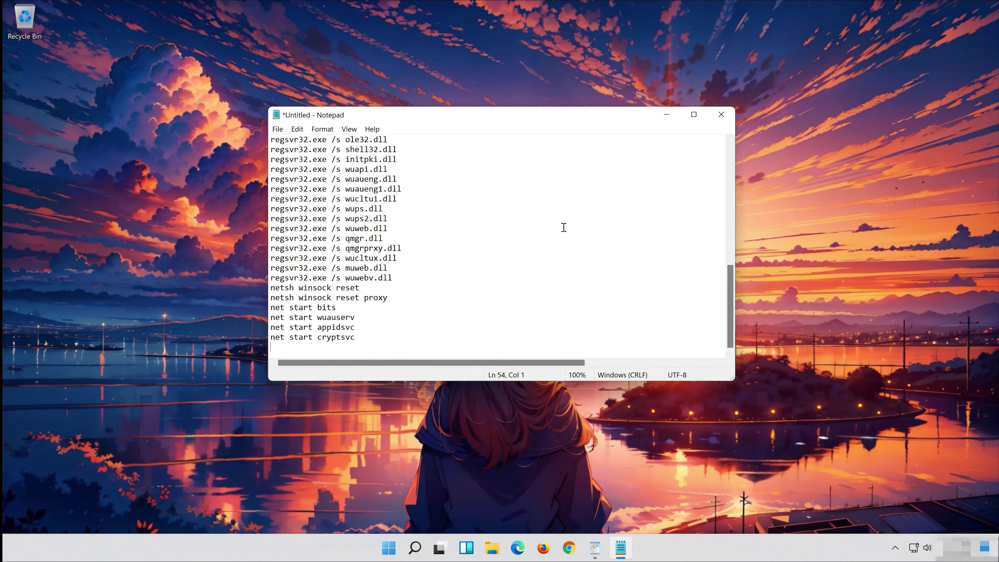
pyautogui.scroll(11, 564, 227)
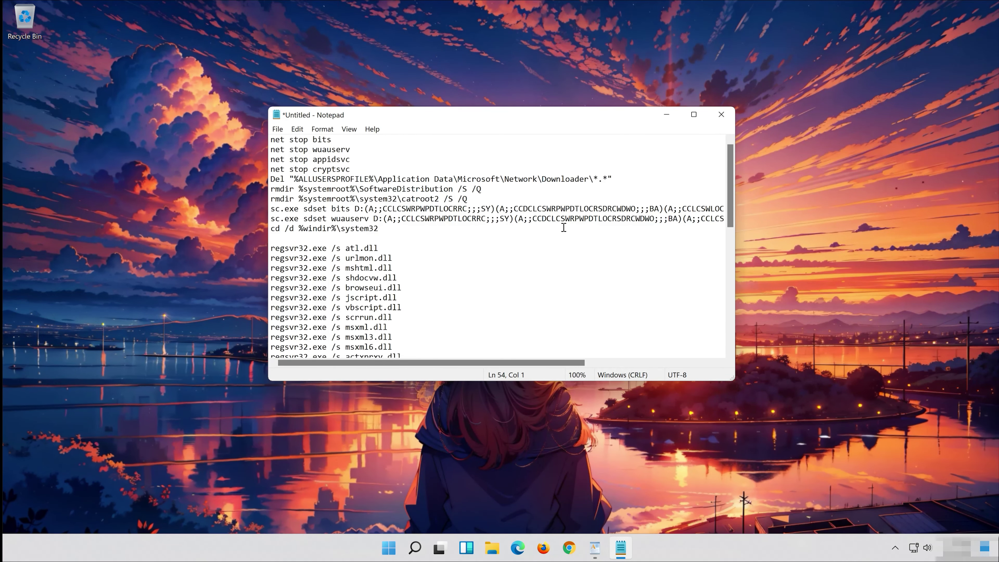
# Step: Save the script to the Desktop as fix.bat with the file type All Files, and close Notepad
pyautogui.click(276, 129)
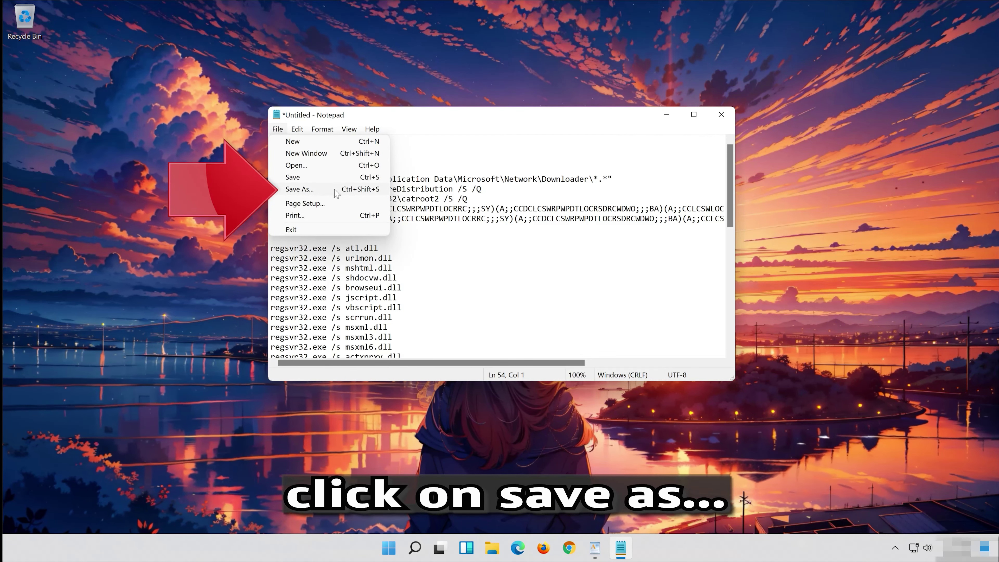
pyautogui.click(322, 194)
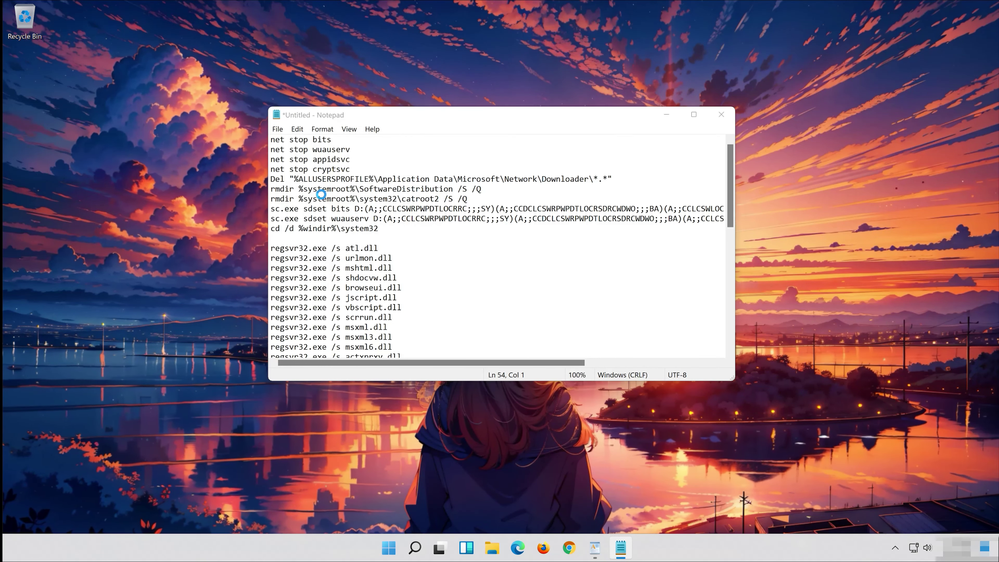
pyautogui.click(323, 227)
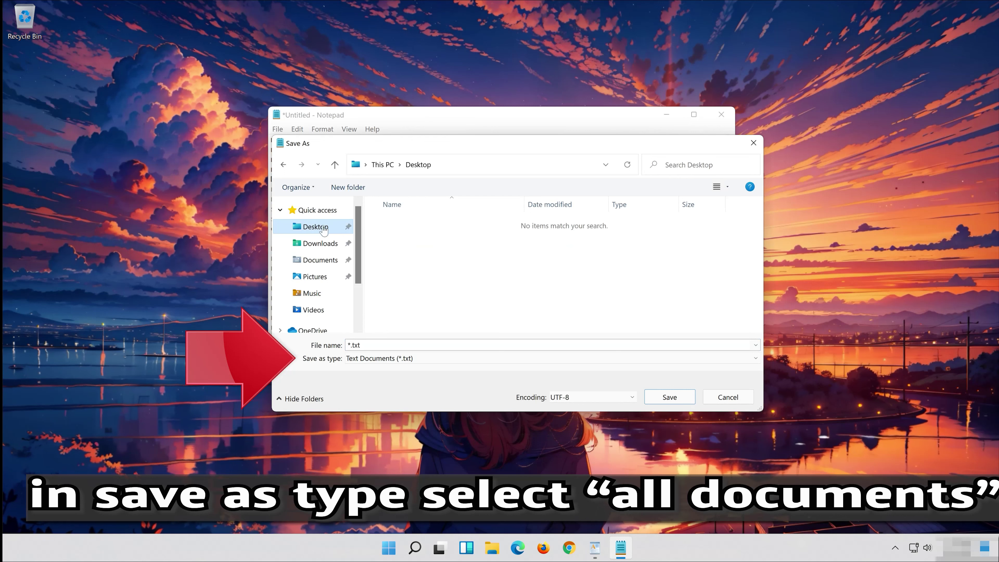
pyautogui.click(387, 359)
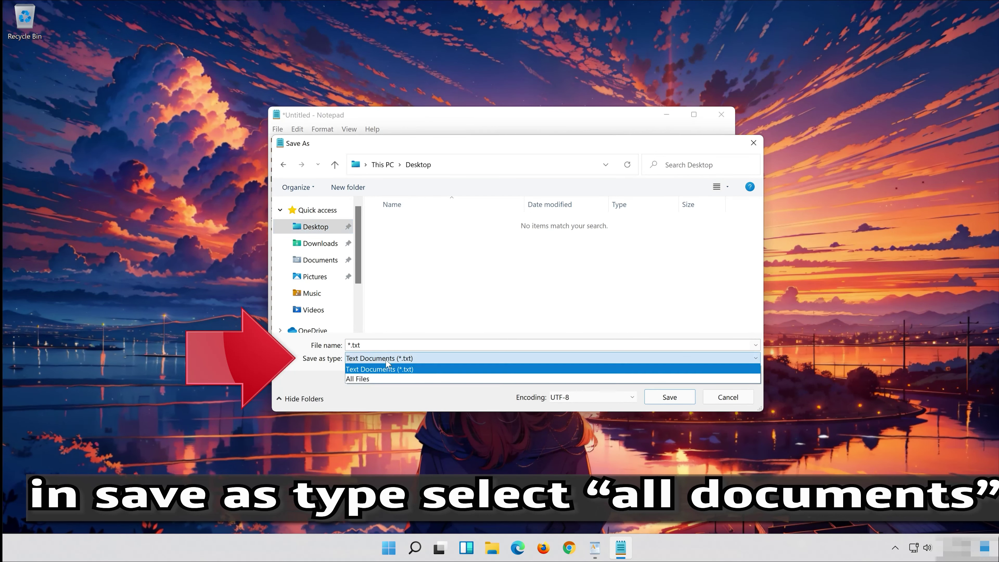
pyautogui.click(361, 378)
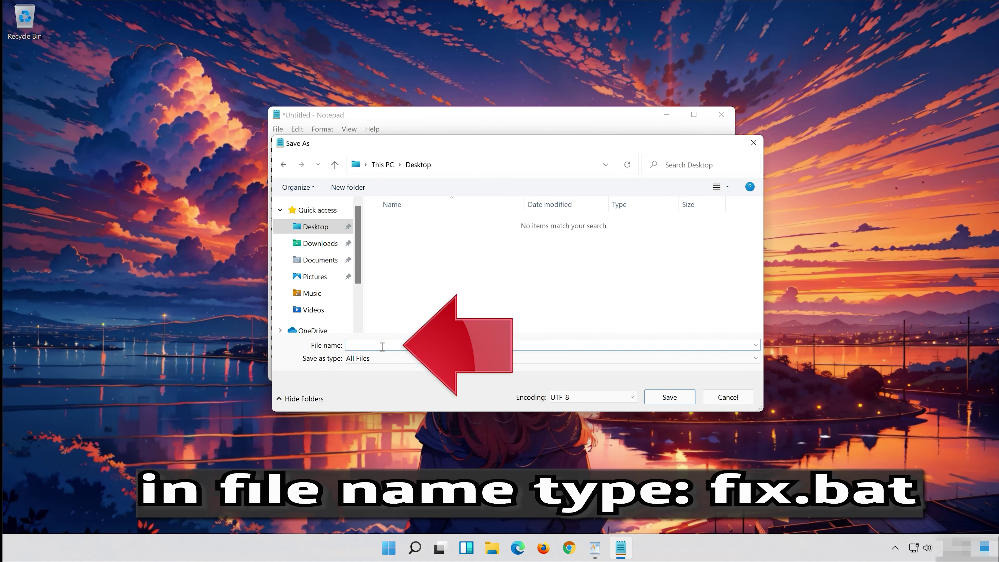
pyautogui.write('fix')
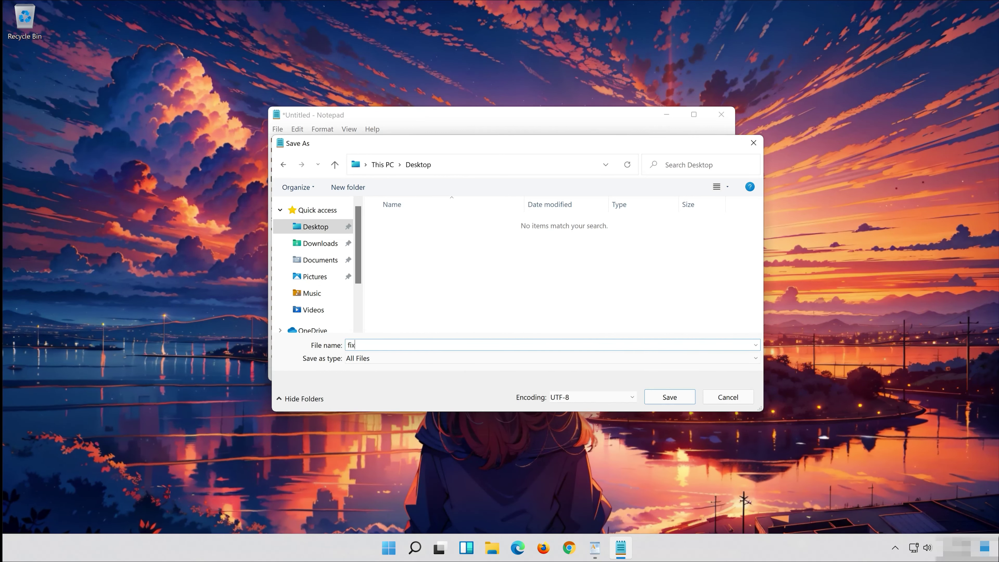
pyautogui.write('.bat')
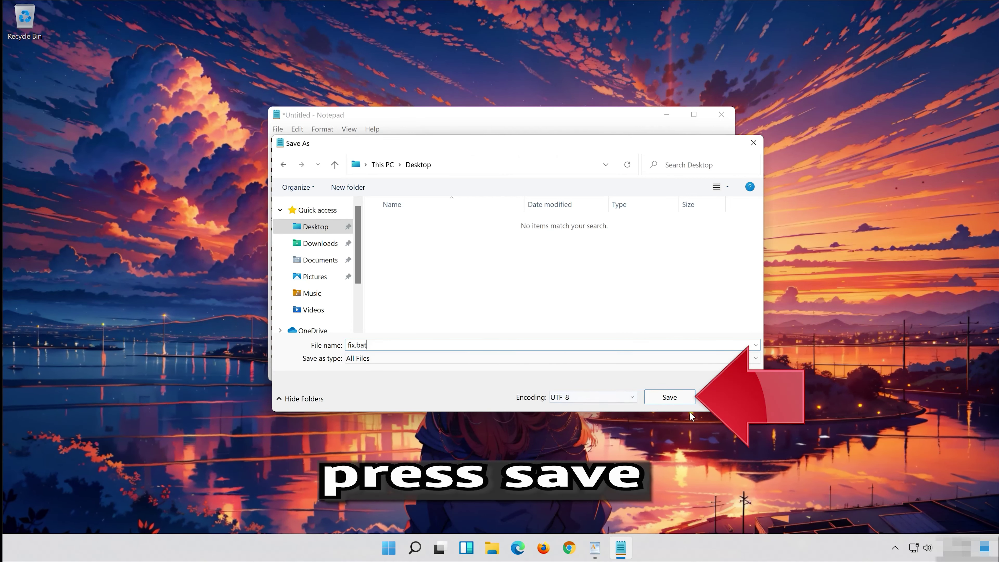
pyautogui.click(674, 399)
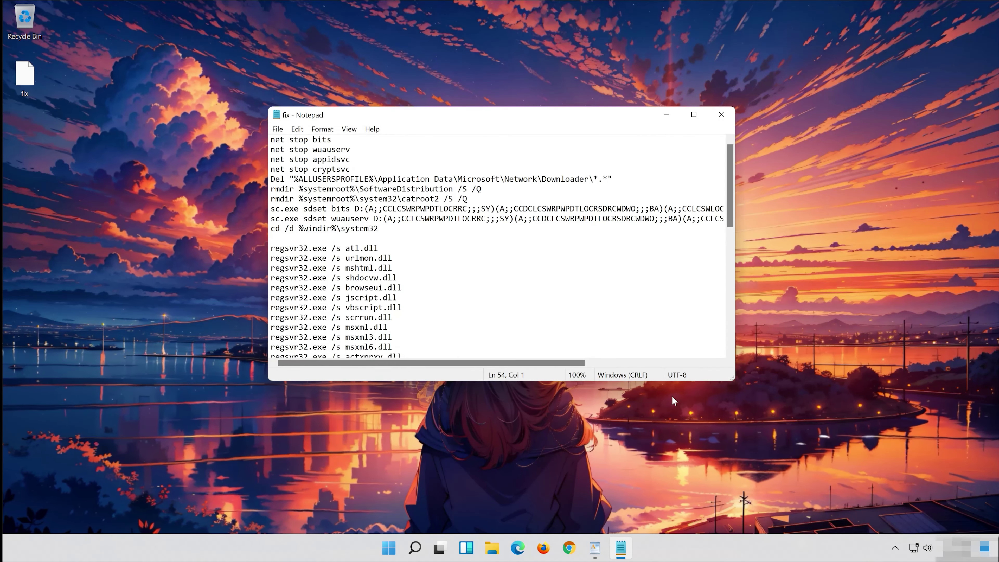
pyautogui.click(723, 111)
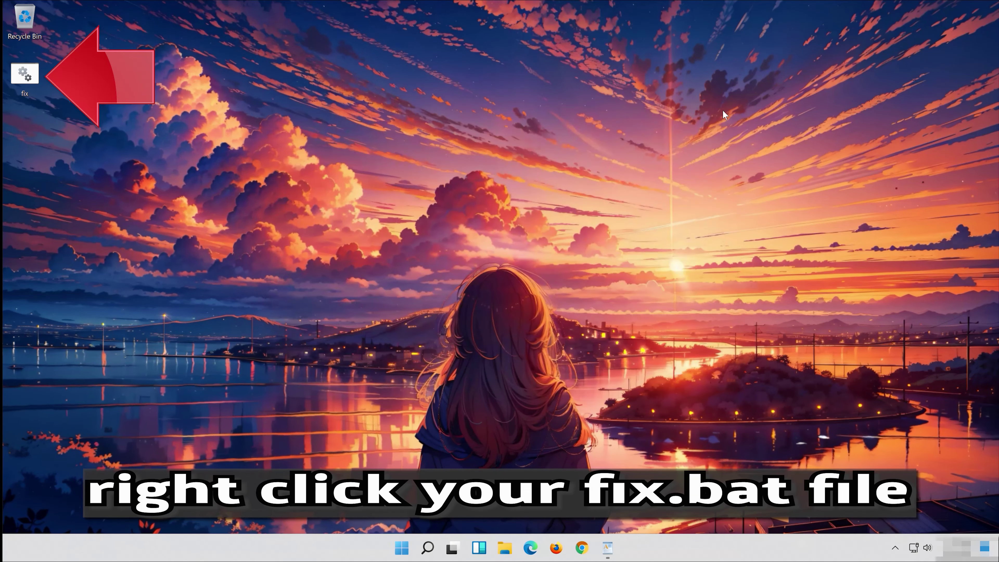
# Step: Run the fix batch file as administrator, allow it to make changes, and answer y to deleting the Downloader files
pyautogui.click(20, 74)
pyautogui.rightClick(20, 74)
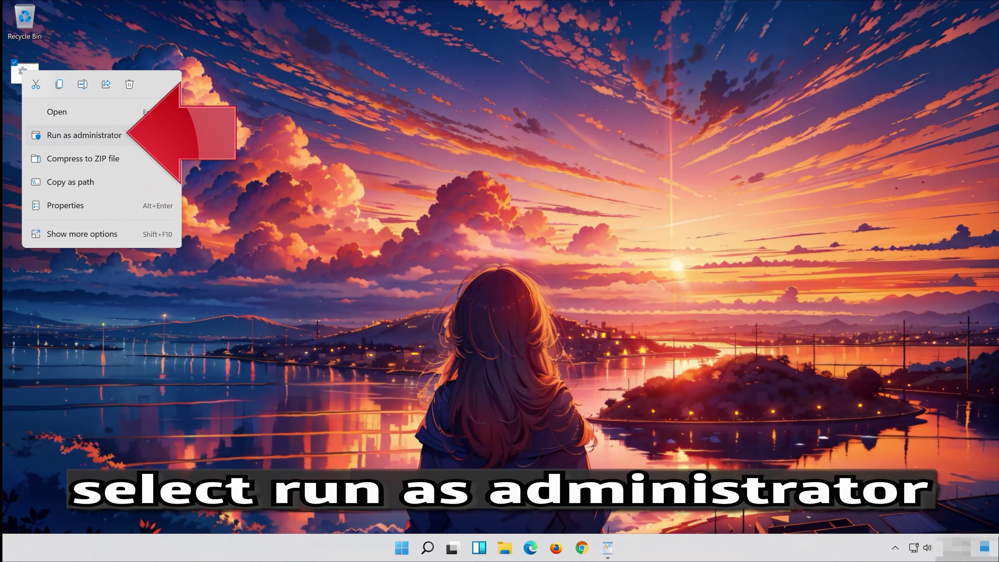
pyautogui.click(110, 141)
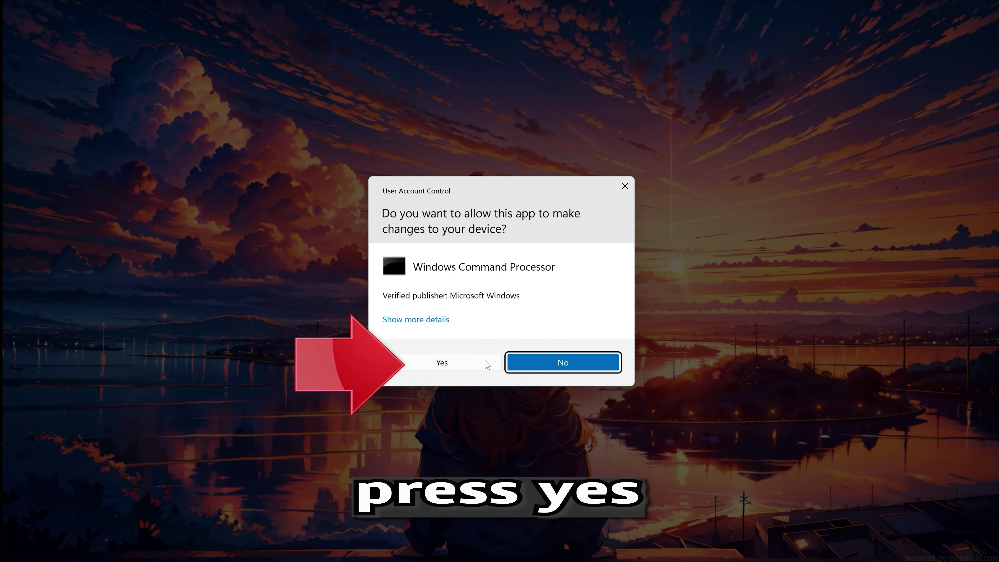
pyautogui.click(451, 364)
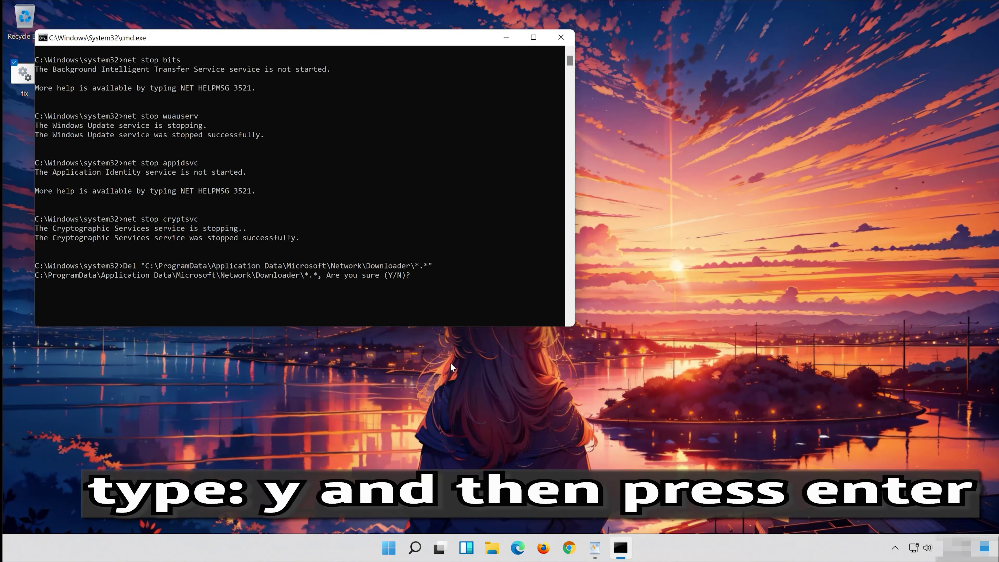
pyautogui.write('y')
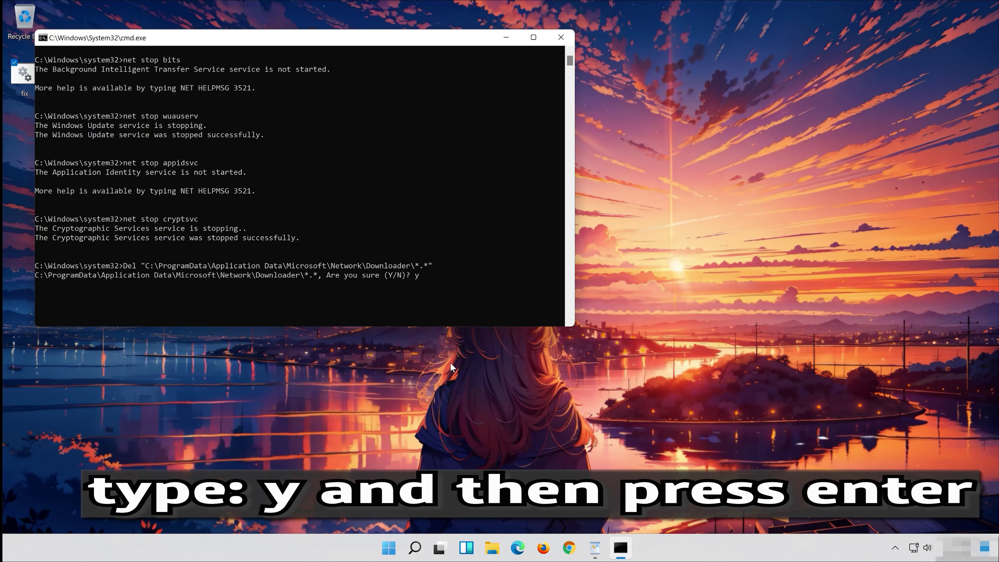
pyautogui.press('Return')
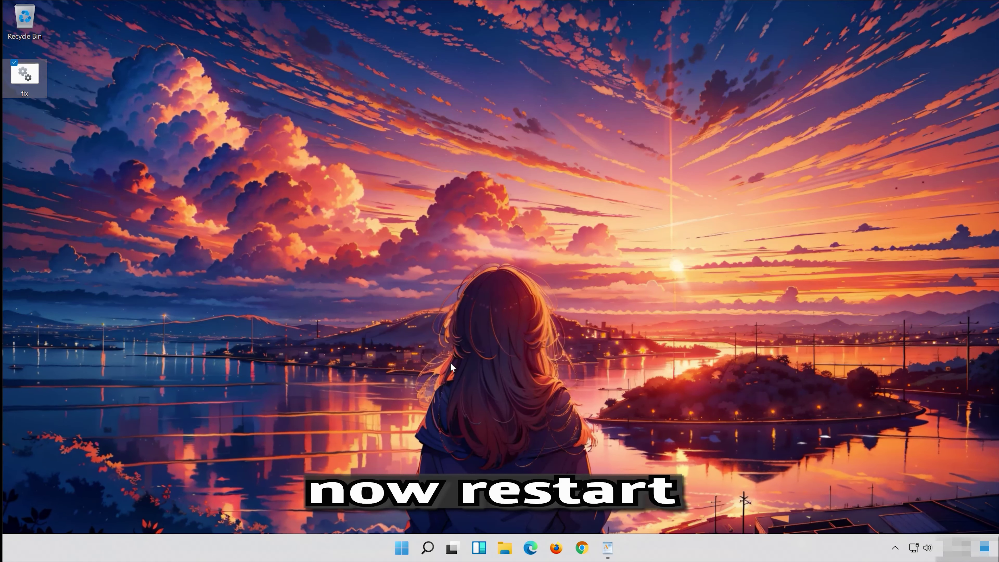
# Step: Restart the computer
pyautogui.click(397, 550)
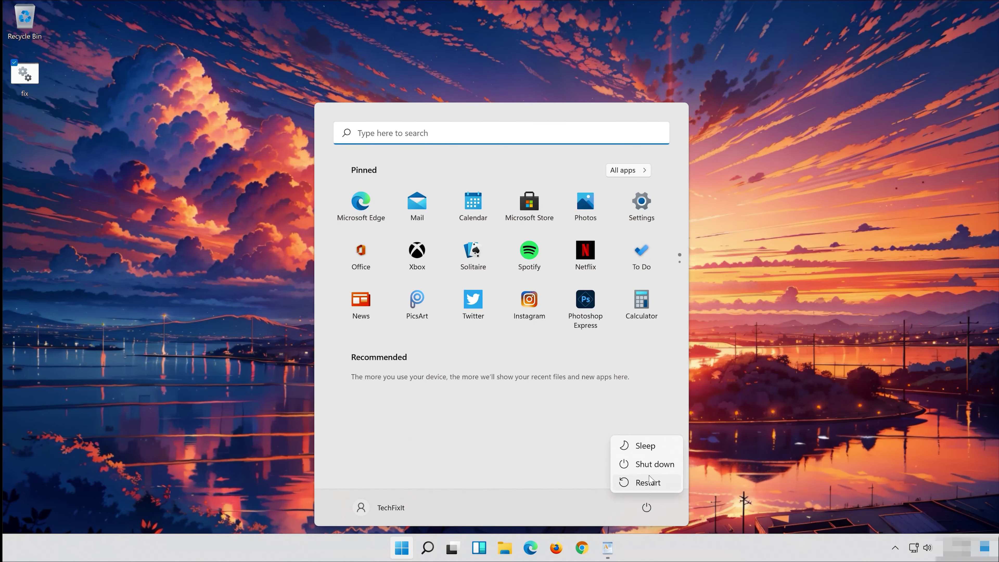
pyautogui.click(650, 482)
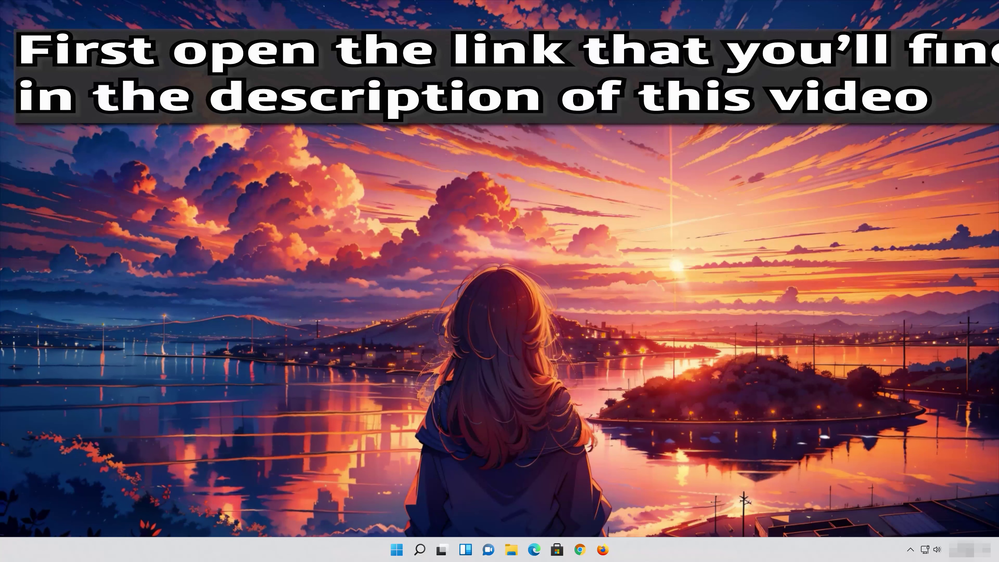
# Step: Open the Microsoft Download Windows 11 page in Firefox using the copied link
pyautogui.click(603, 550)
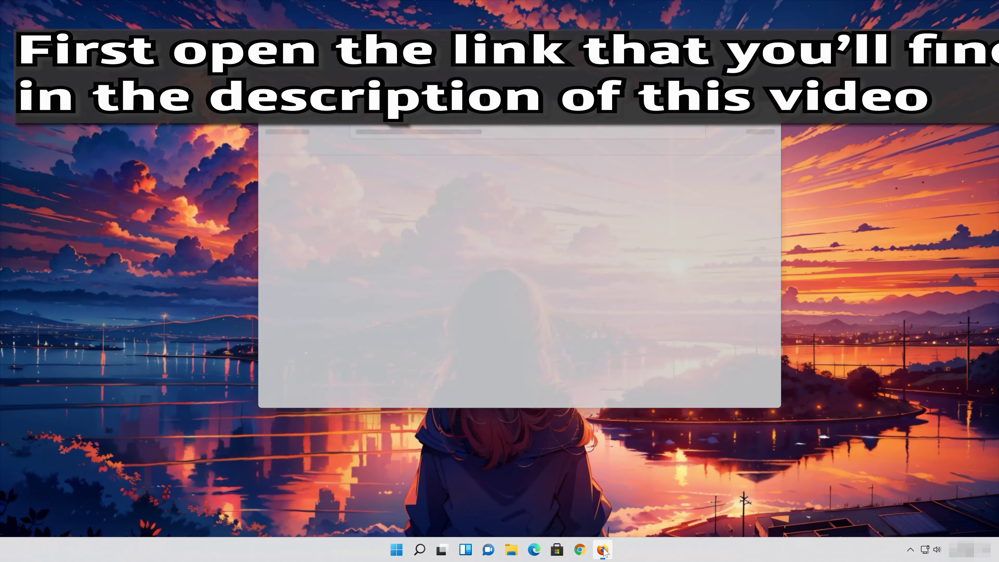
pyautogui.rightClick(485, 123)
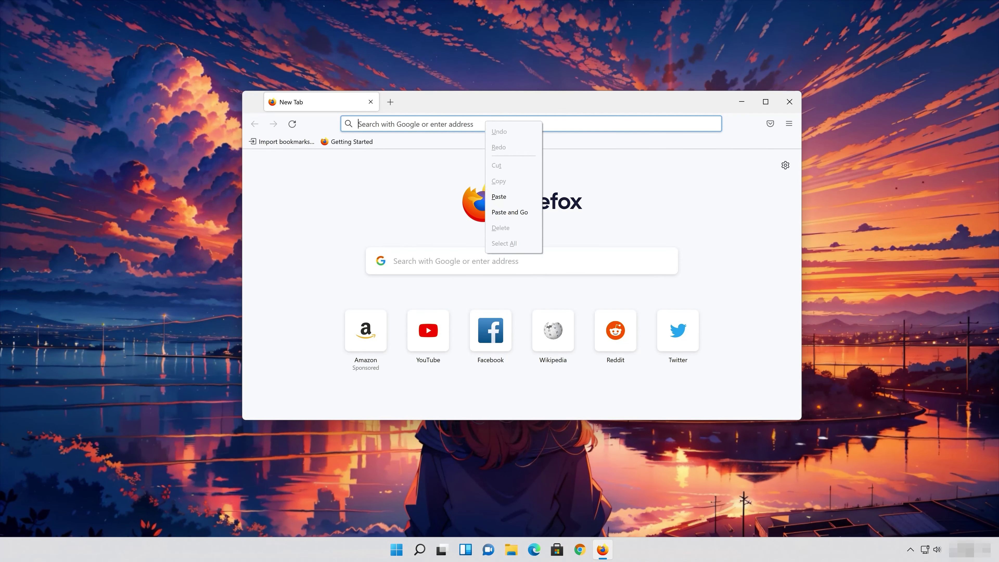
pyautogui.click(508, 215)
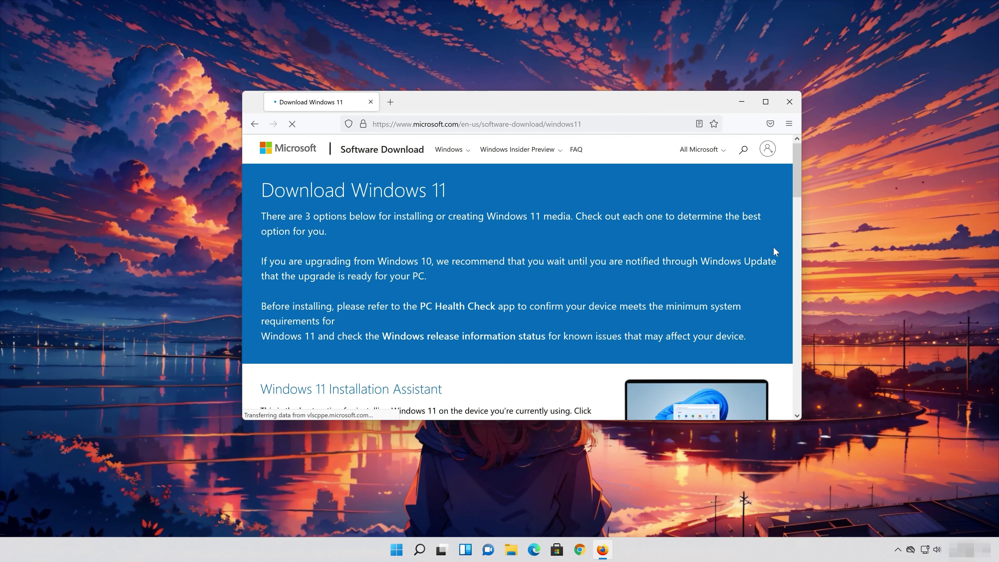
# Step: Download and save MediaCreationToolW11.exe from the Create Windows 11 Installation Media section, and close the browser
pyautogui.scroll(-5, 771, 254)
pyautogui.scroll(1, 760, 257)
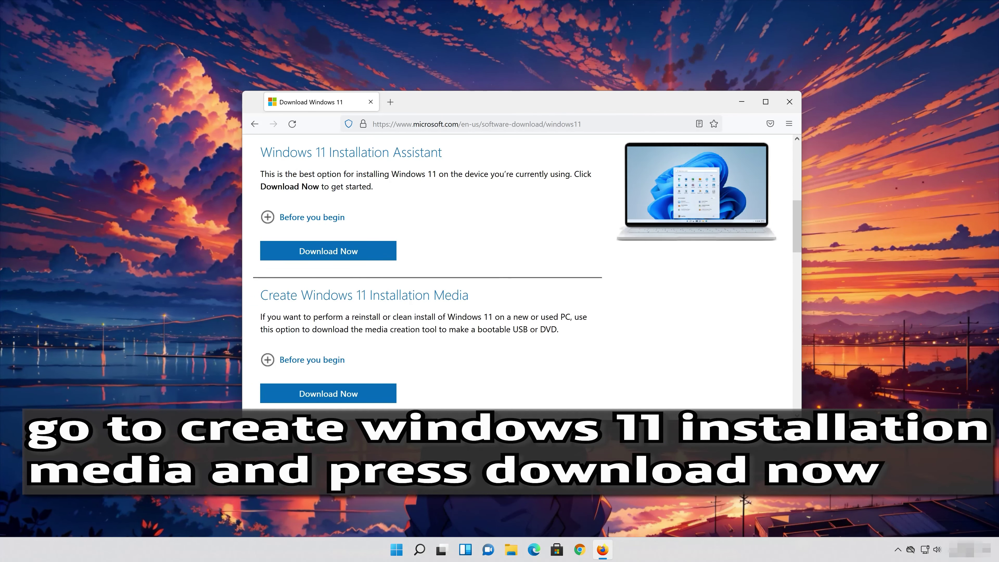
pyautogui.click(344, 400)
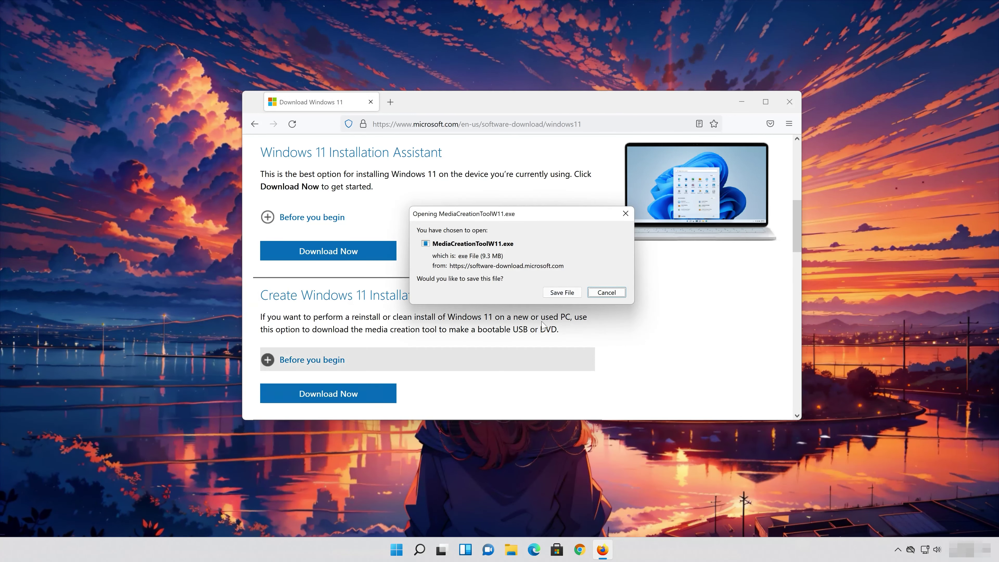
pyautogui.click(562, 294)
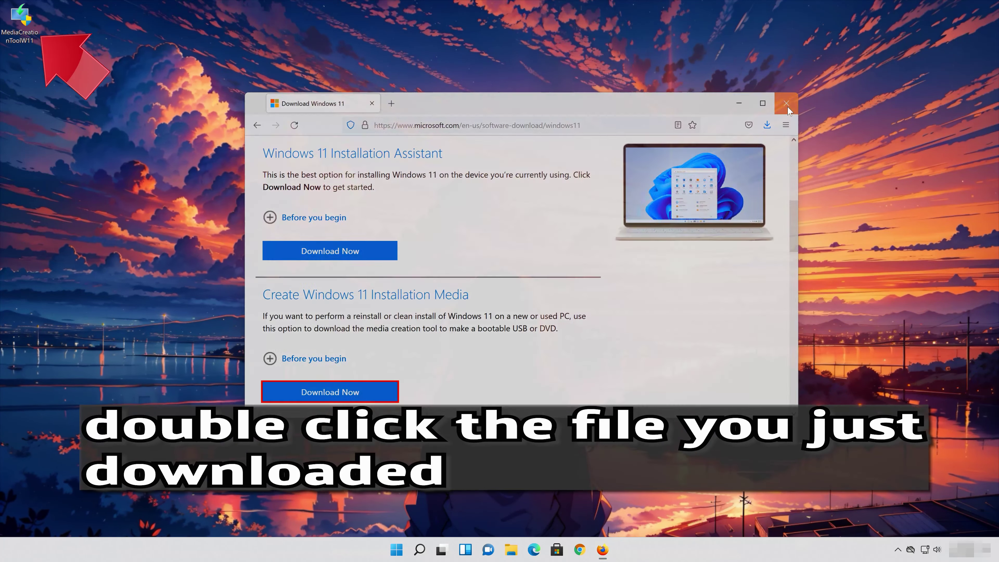
pyautogui.click(789, 102)
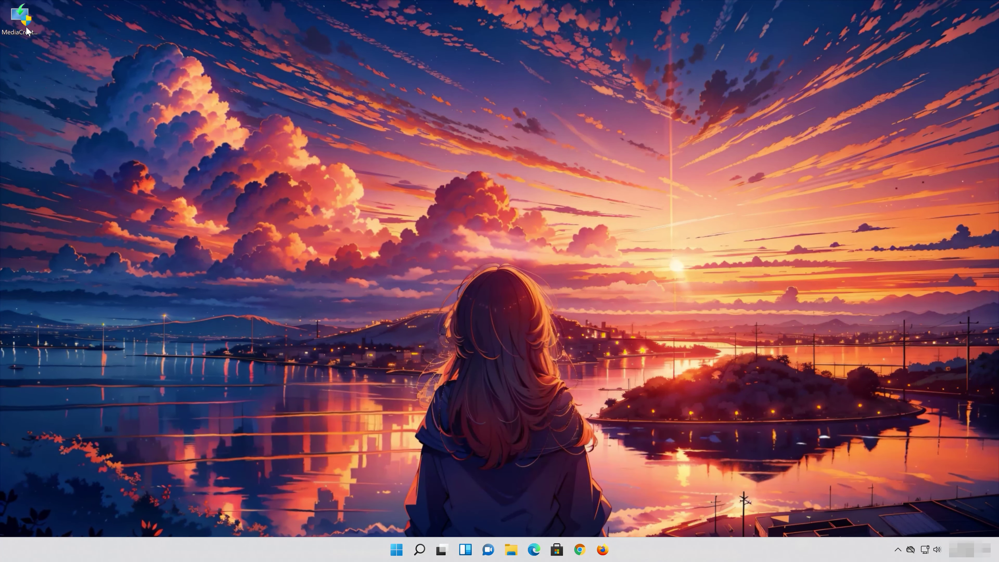
# Step: Run the downloaded MediaCreationToolW11 file, allow it to make changes, and accept the license terms
pyautogui.doubleClick(26, 28)
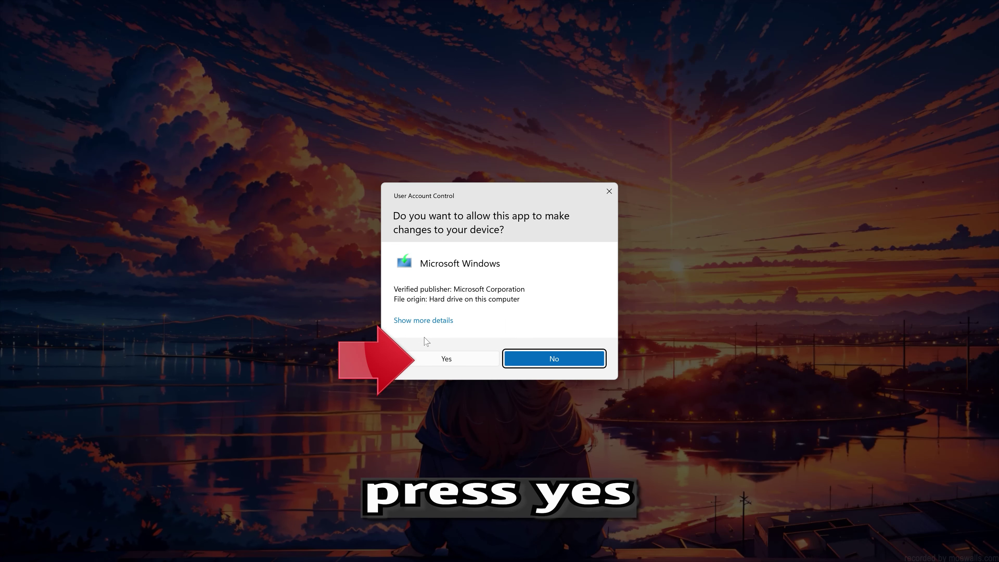
pyautogui.click(445, 356)
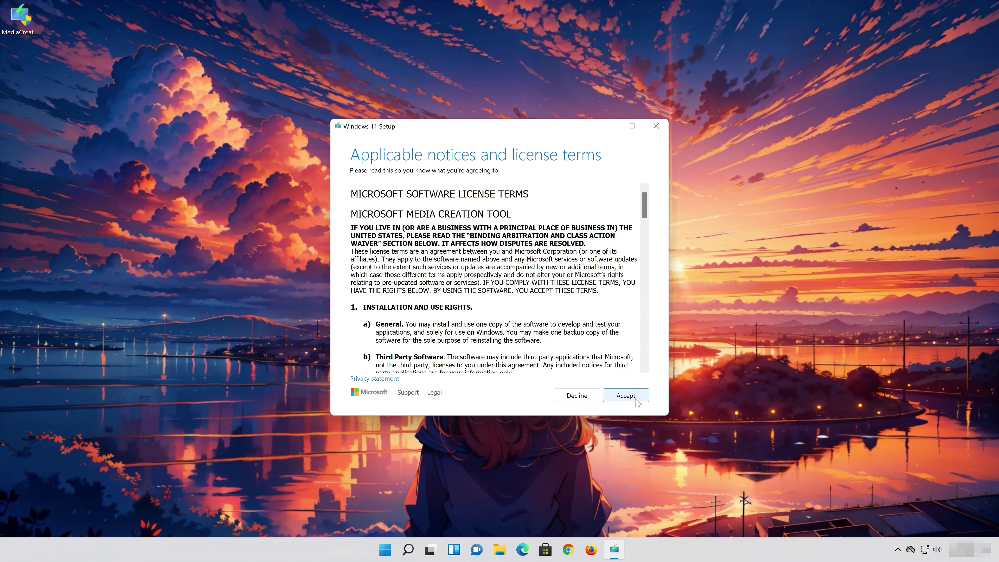
pyautogui.click(626, 395)
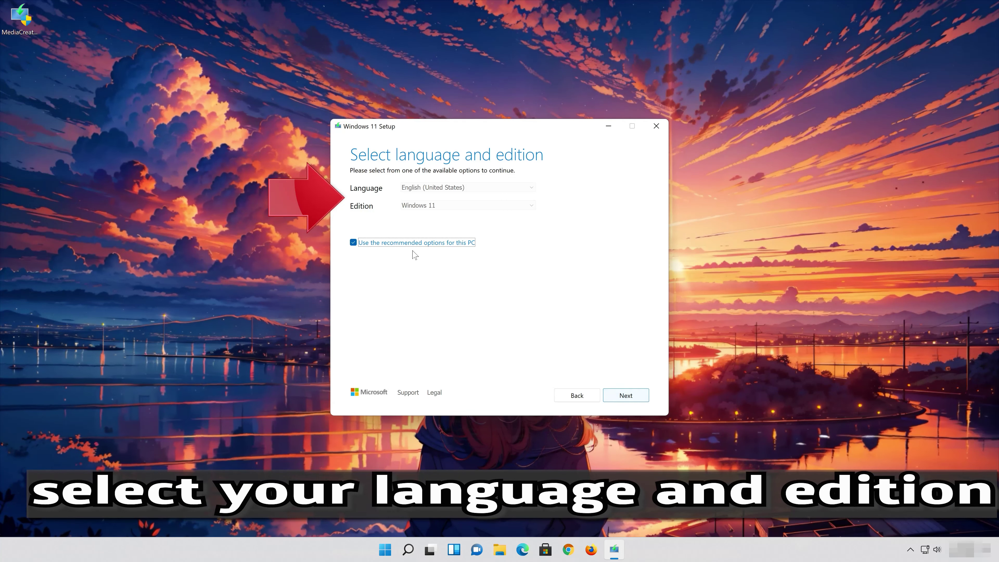
# Step: Keep the recommended language and edition options for this PC, and choose ISO file as the media to use
pyautogui.click(354, 242)
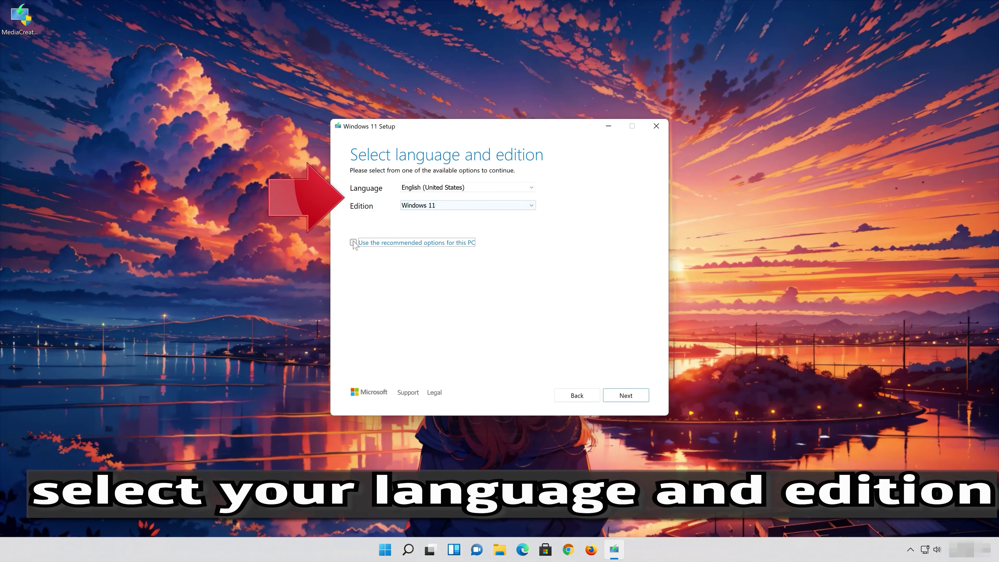
pyautogui.press('space')
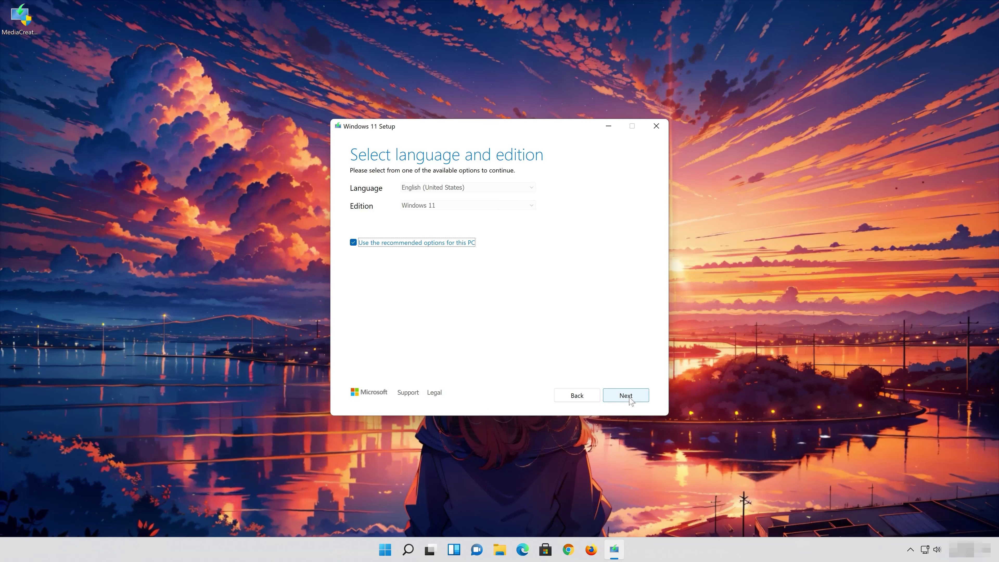
pyautogui.click(626, 395)
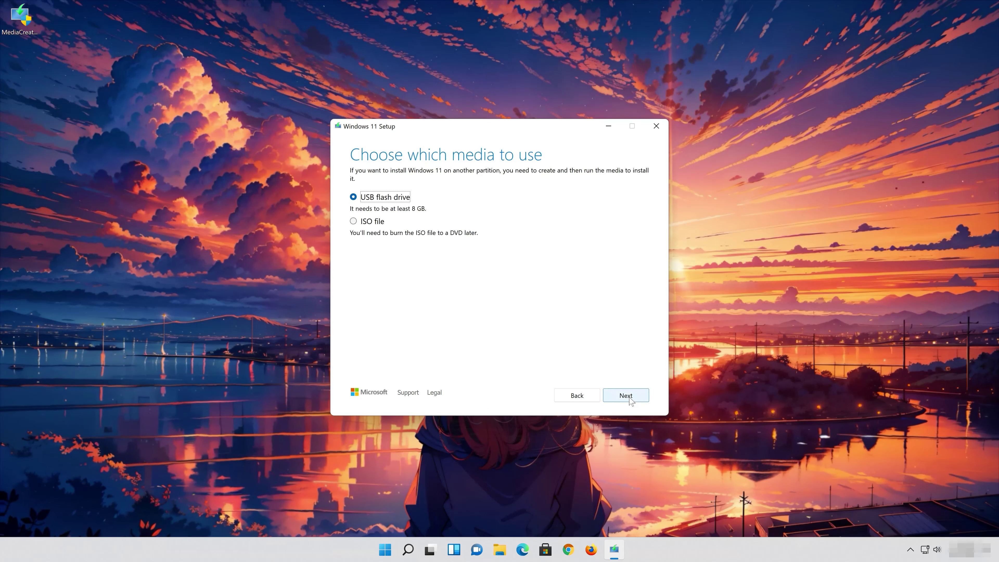
pyautogui.click(354, 222)
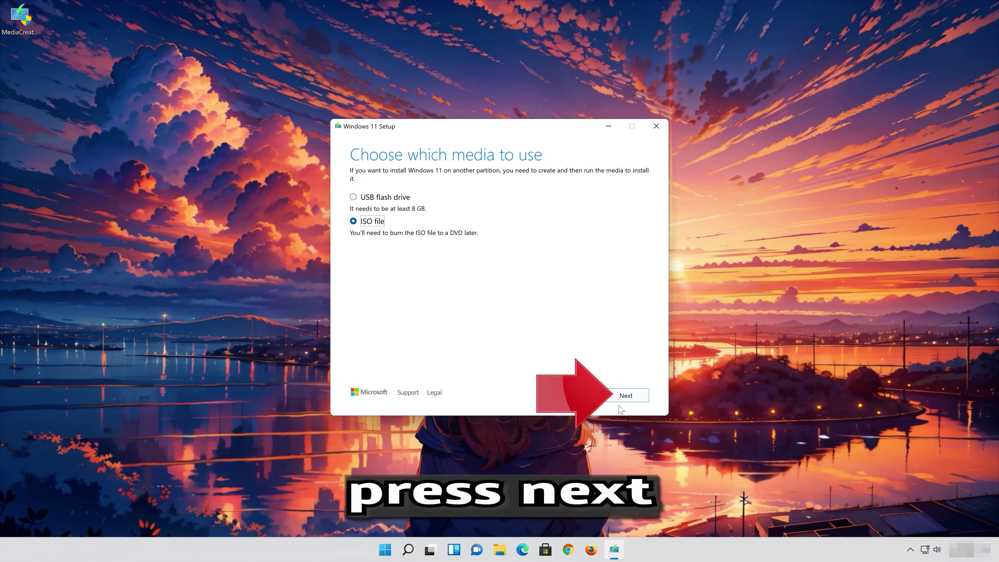
pyautogui.click(634, 395)
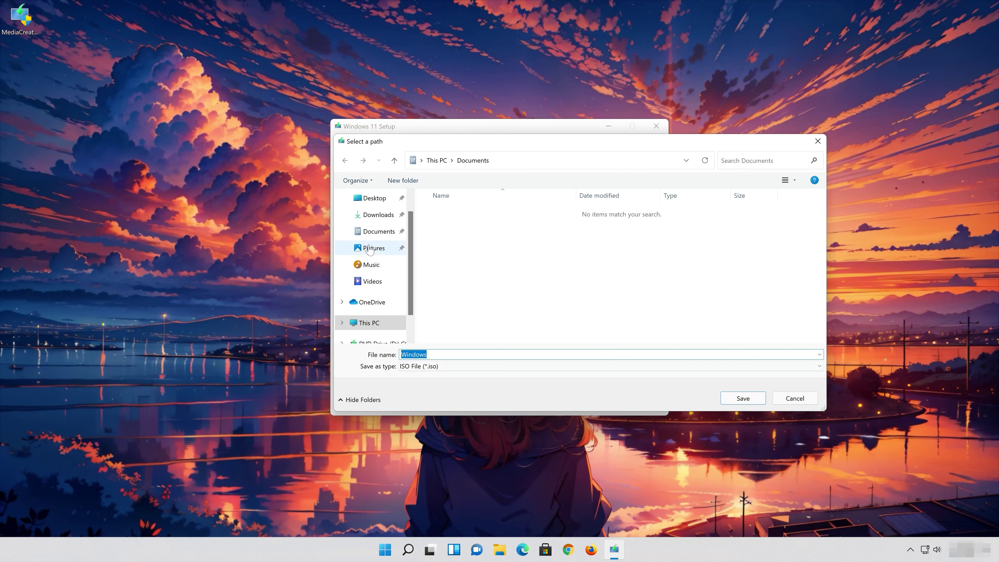
# Step: Save the ISO file to the Desktop as Windows 11, and finish the media creation tool once it is created
pyautogui.click(380, 199)
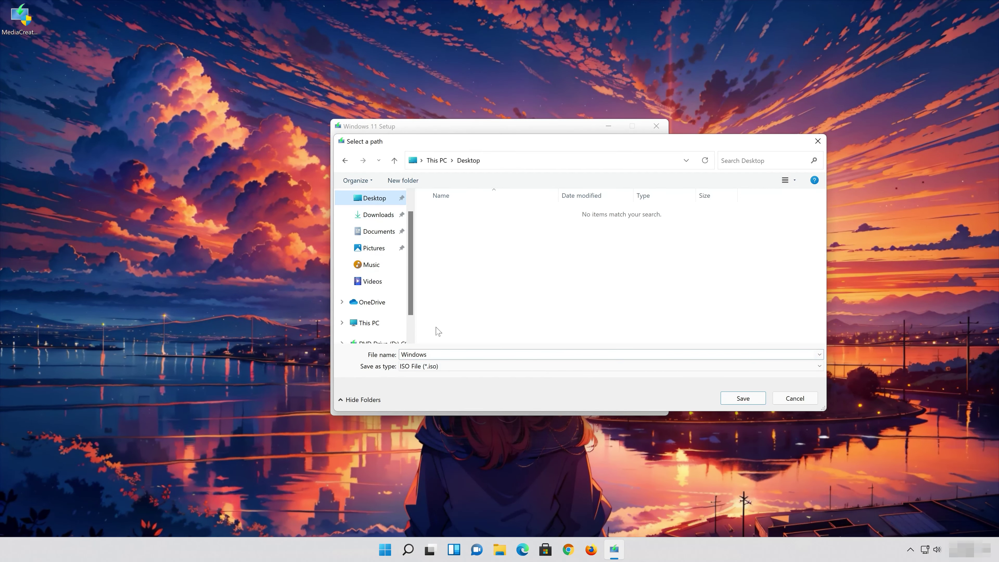
pyautogui.press('End')
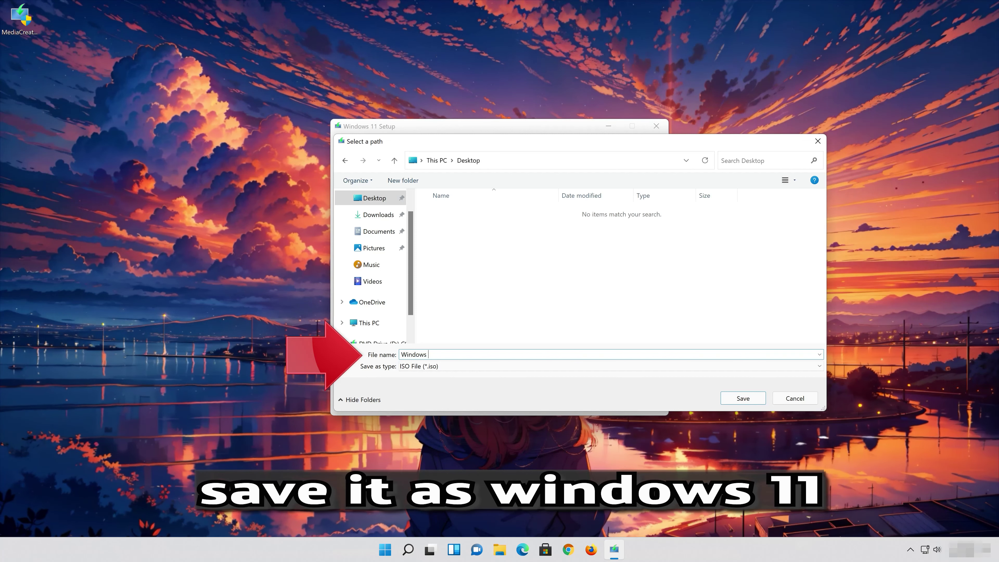
pyautogui.write('11')
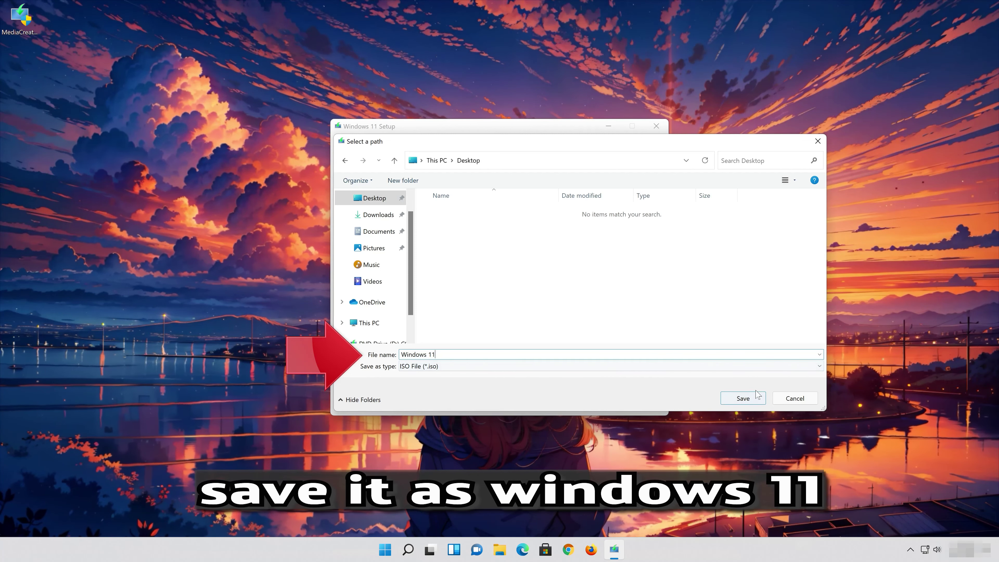
pyautogui.click(752, 406)
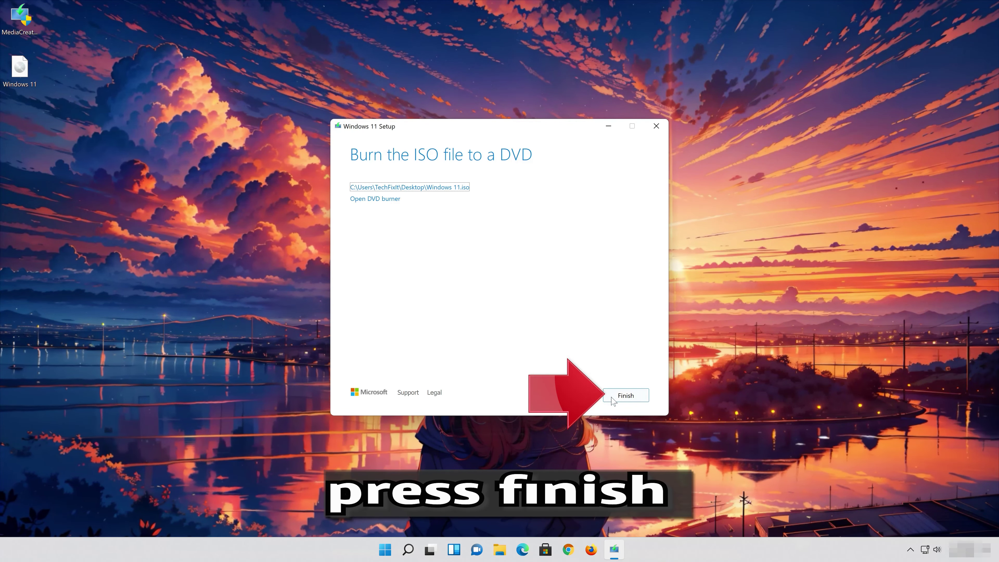
pyautogui.click(628, 396)
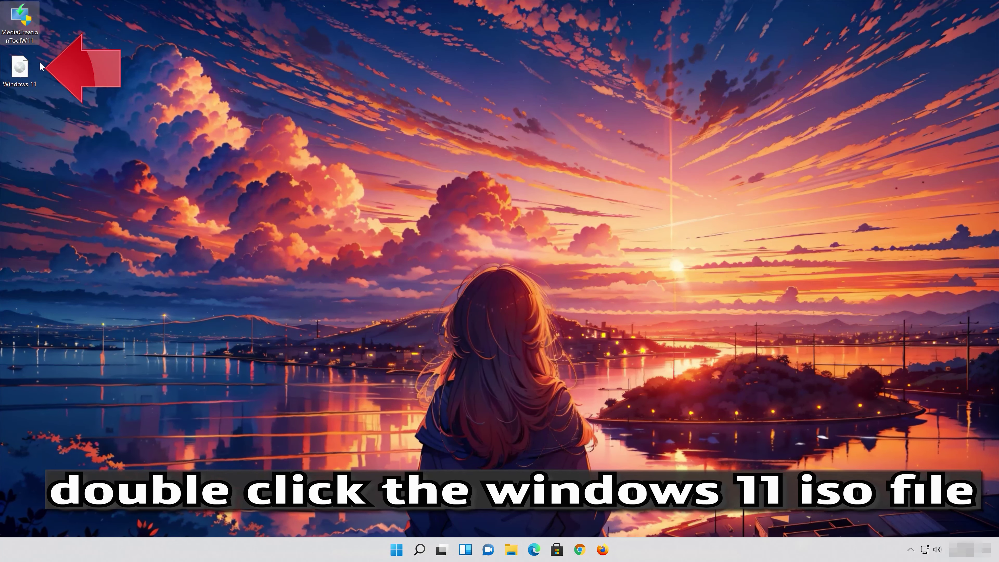
# Step: Mount the Windows 11 ISO from the desktop, run its setup application with permission to make changes, and accept the license terms
pyautogui.doubleClick(24, 75)
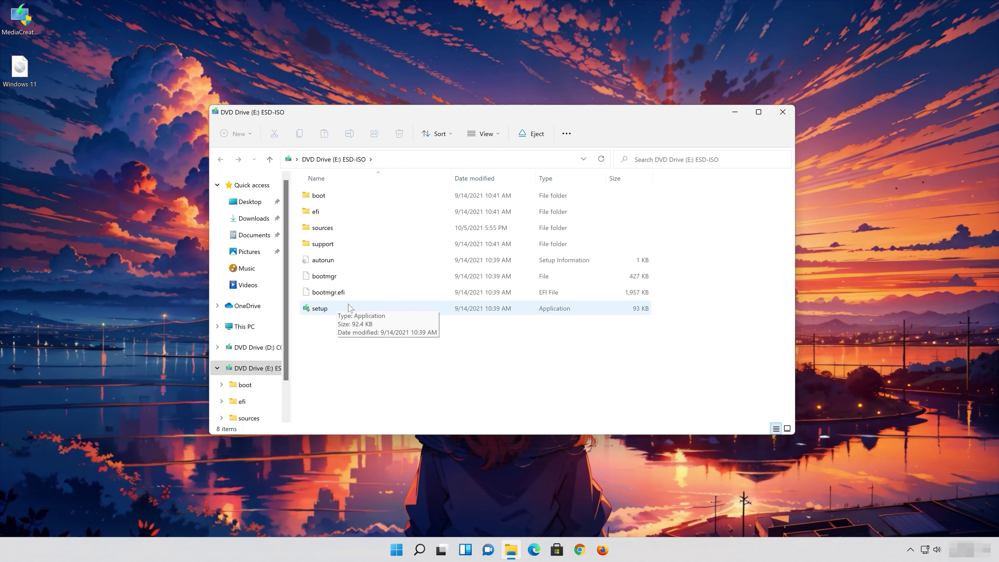
pyautogui.doubleClick(349, 308)
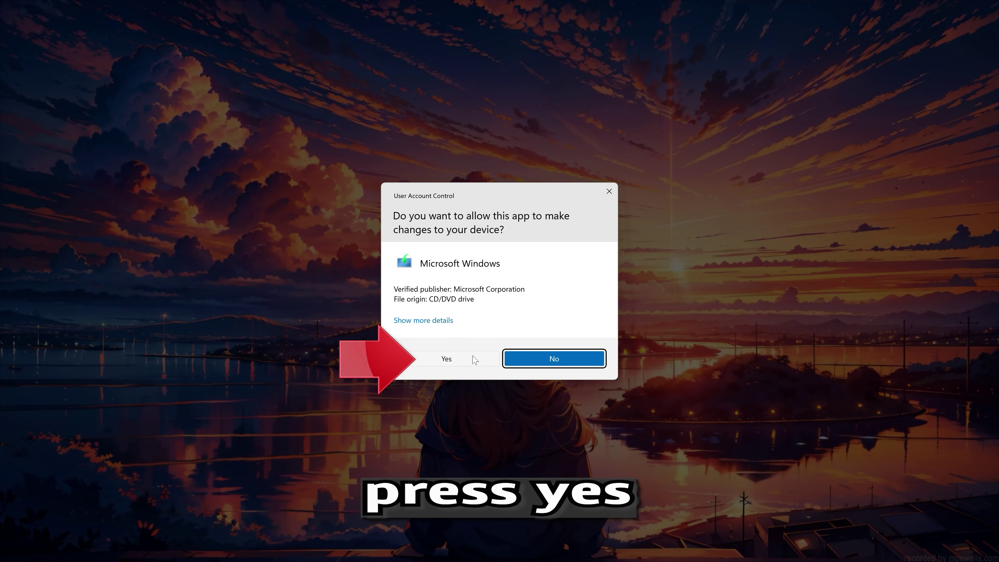
pyautogui.click(455, 365)
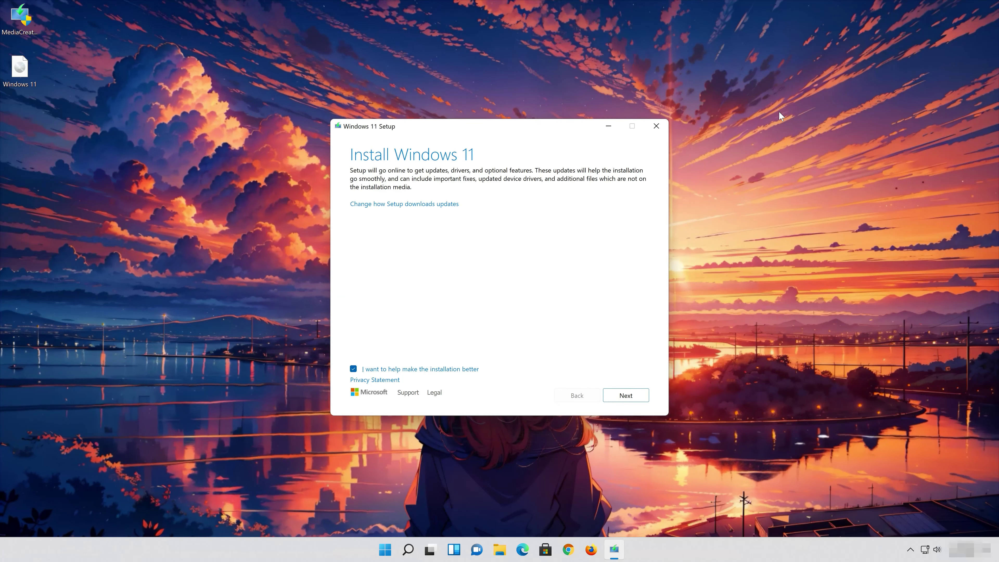
pyautogui.click(634, 399)
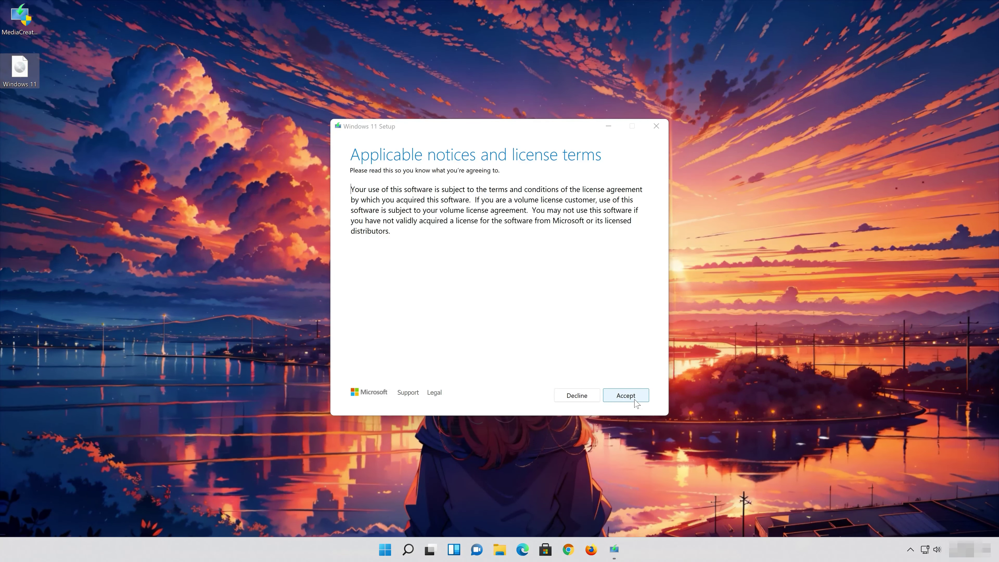
pyautogui.click(629, 399)
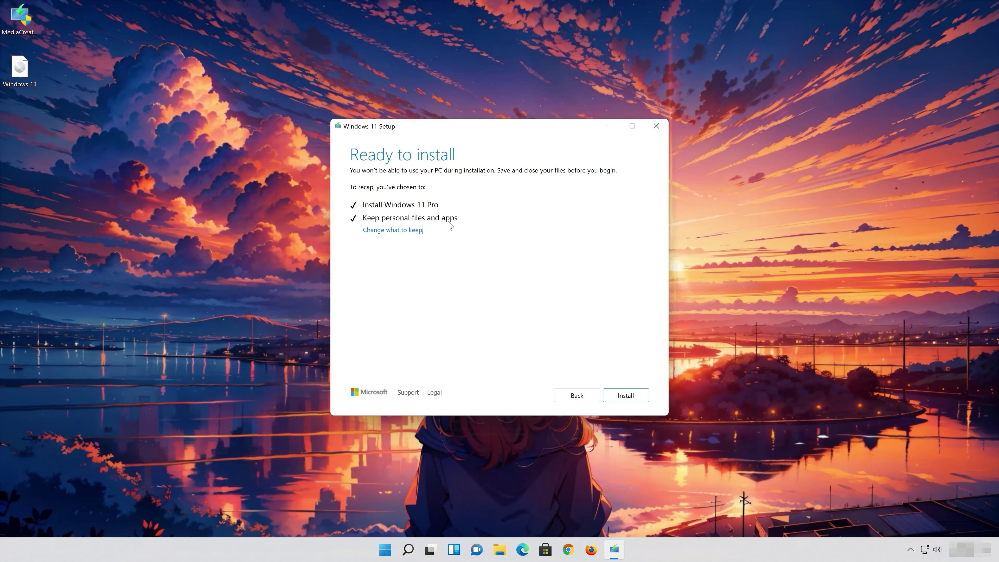
# Step: Choose to keep personal files and apps, and start the Windows 11 installation
pyautogui.click(409, 232)
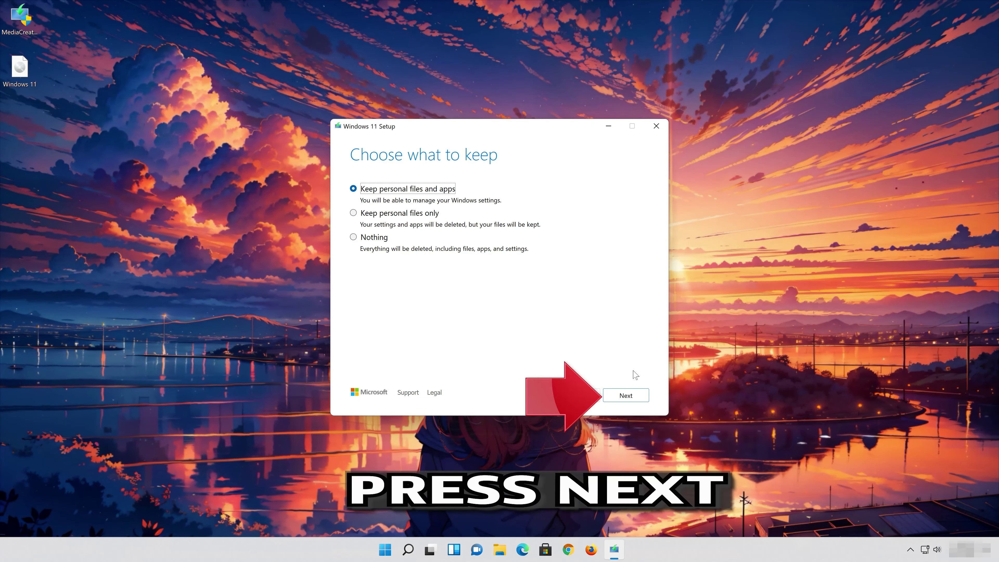
pyautogui.click(631, 395)
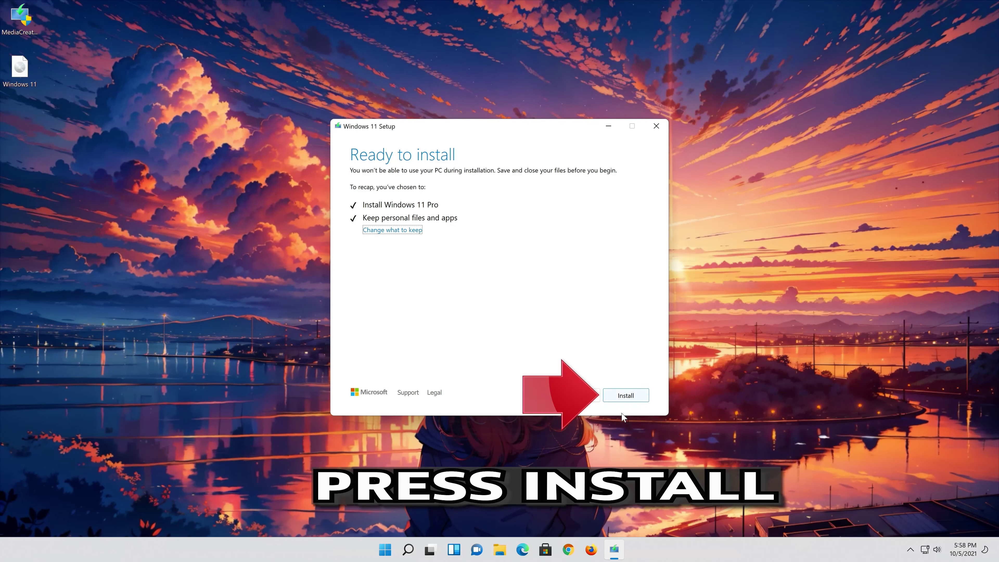
pyautogui.click(625, 395)
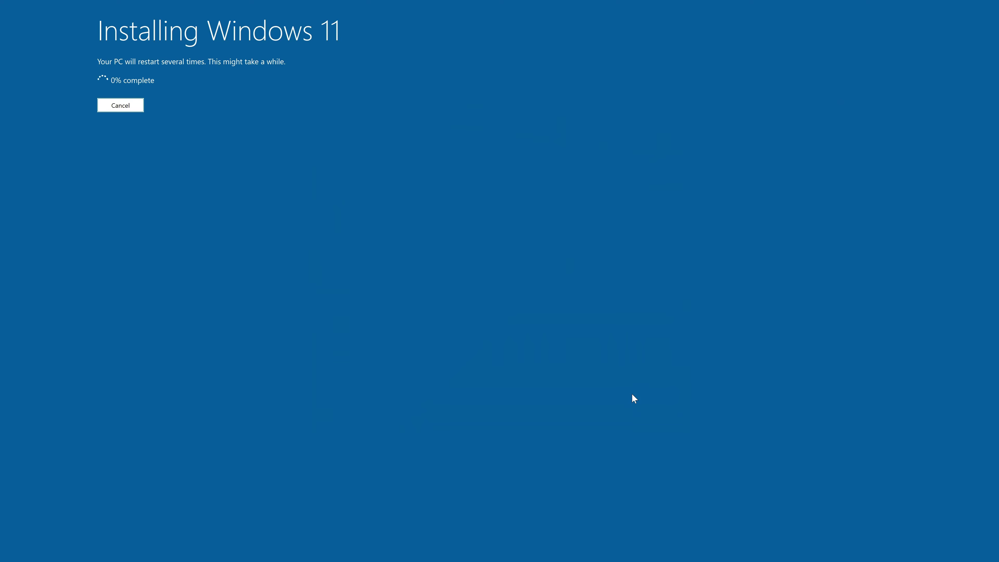